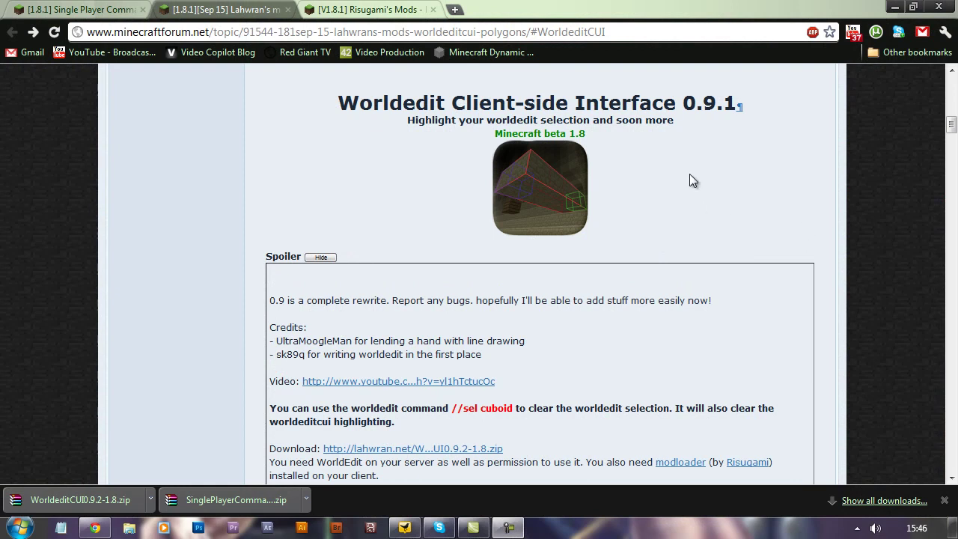
Step: Examine the Worldedit Client-side Interface forum topic, including its title, address and WorldeditCUI download link
left_click_drag(340, 108, 727, 106)
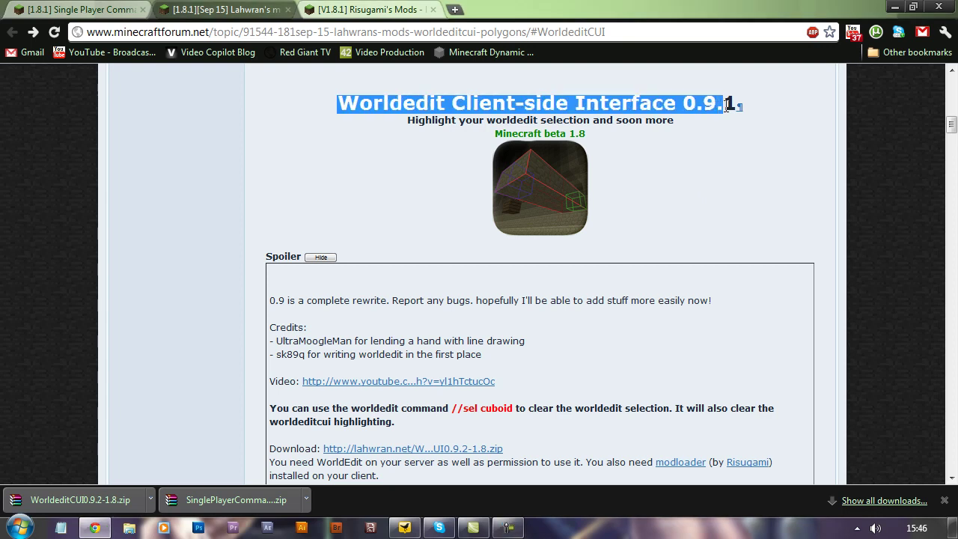
left_click(712, 140)
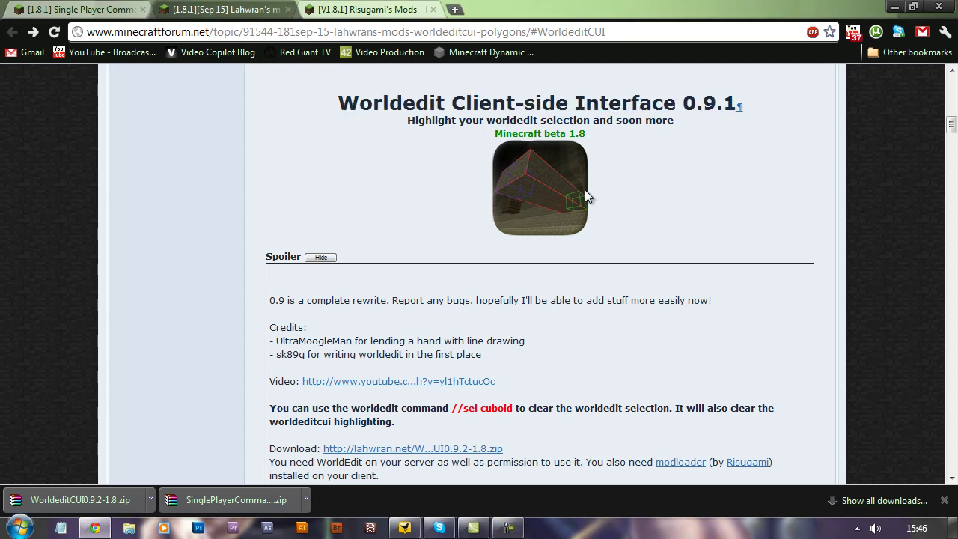
left_click(621, 32)
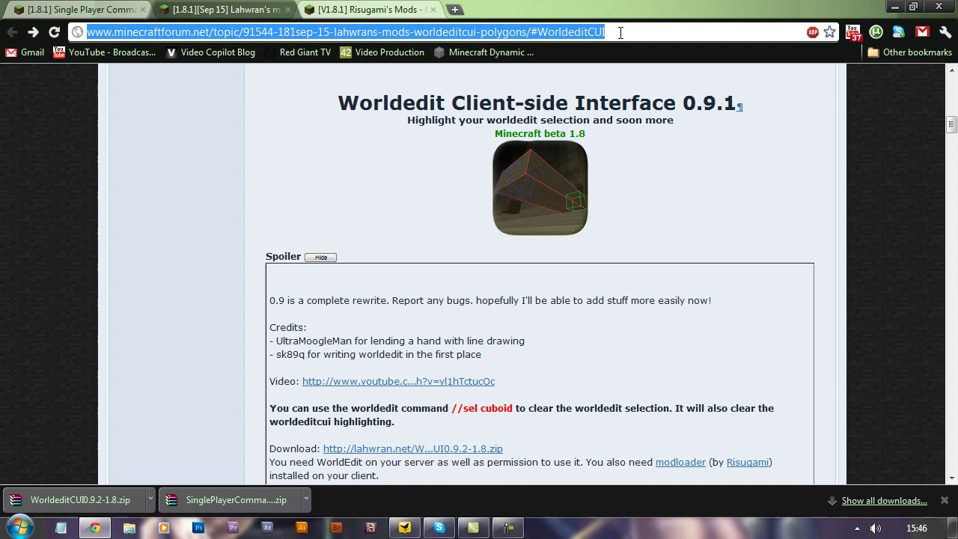
left_click(642, 32)
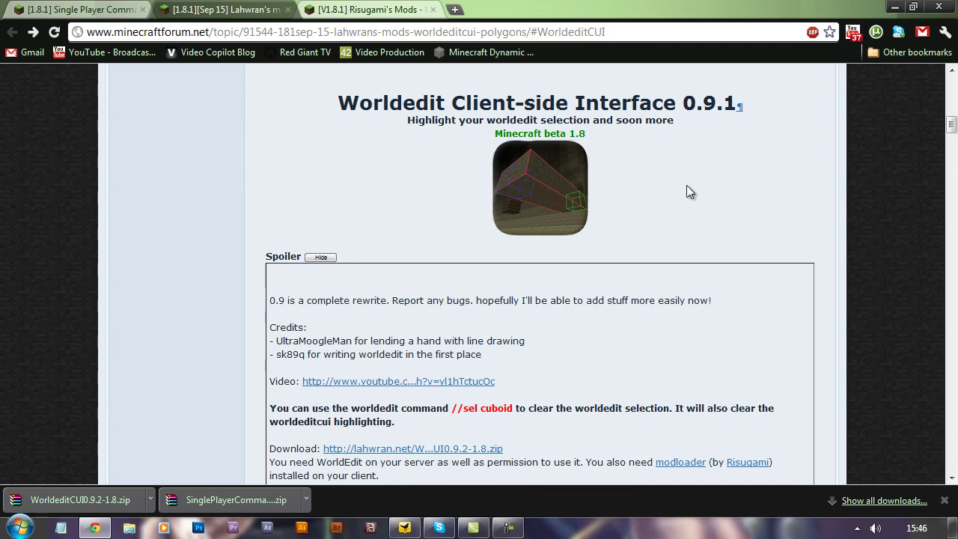
scroll(549, 328, "down", 1)
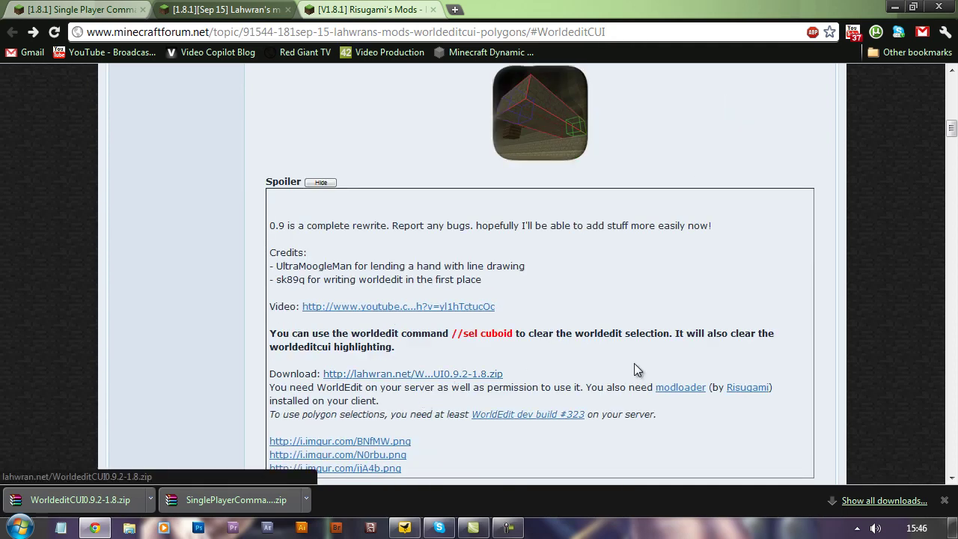
left_click_drag(634, 363, 374, 374)
left_click_drag(519, 375, 337, 384)
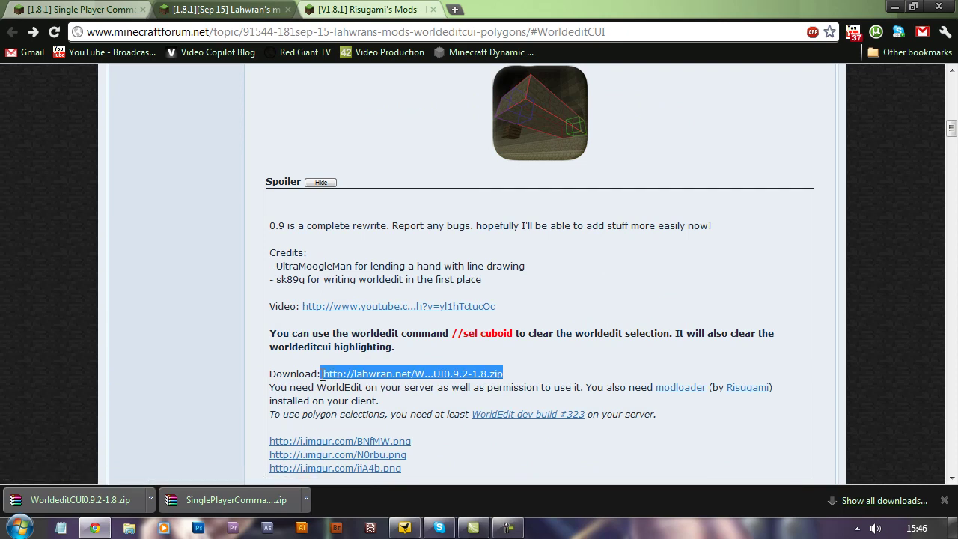
left_click(509, 371)
scroll(515, 370, "up", 1)
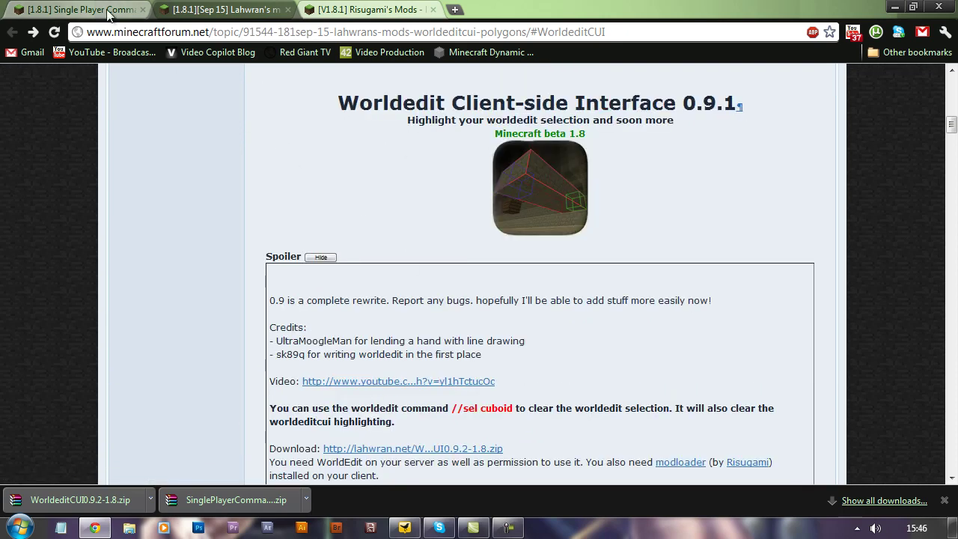
Step: Review the Single Player Commands topic and the ModLoader Beta 1.8.1 entry in the other open forum pages
left_click(75, 9)
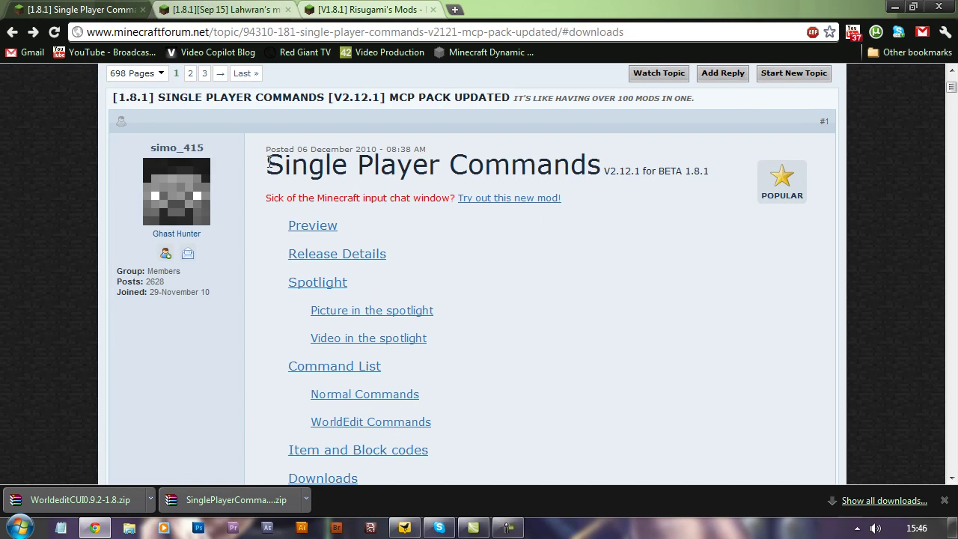
left_click_drag(270, 162, 594, 172)
left_click(610, 200)
left_click(367, 9)
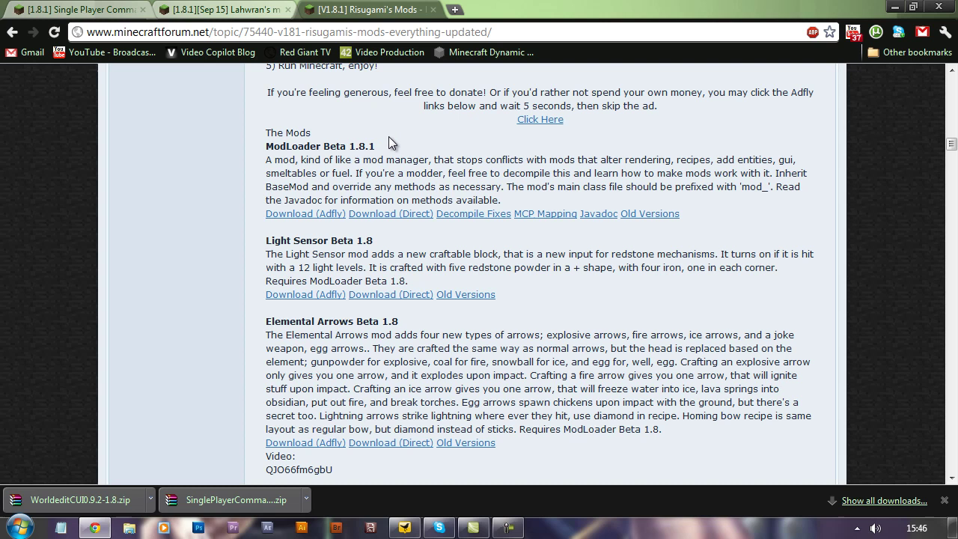
left_click_drag(330, 146, 265, 146)
left_click(430, 157)
Step: Switch to the Multiple Minecraft folder window and open the 1.8.1 vanilla client folder inside Portacraft Clients
left_click(894, 7)
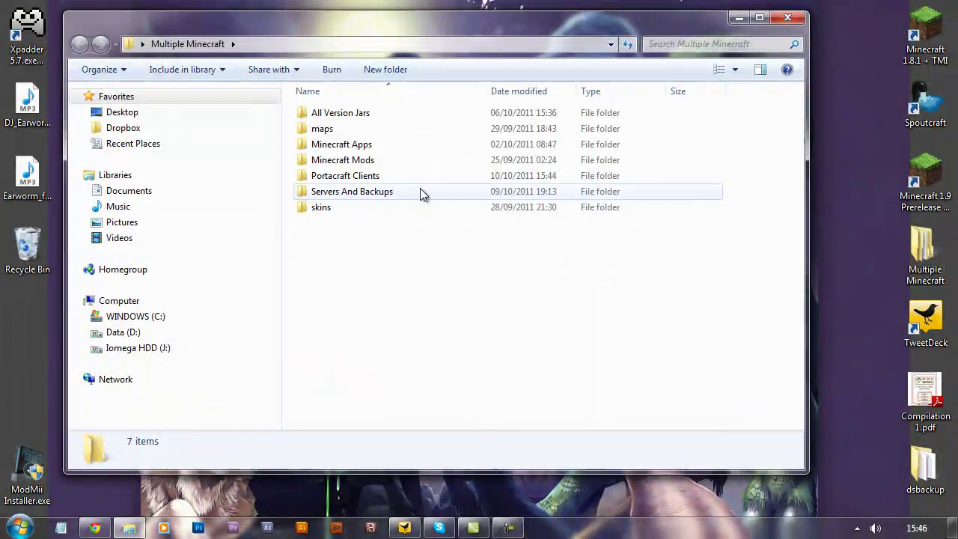
double_click(387, 178)
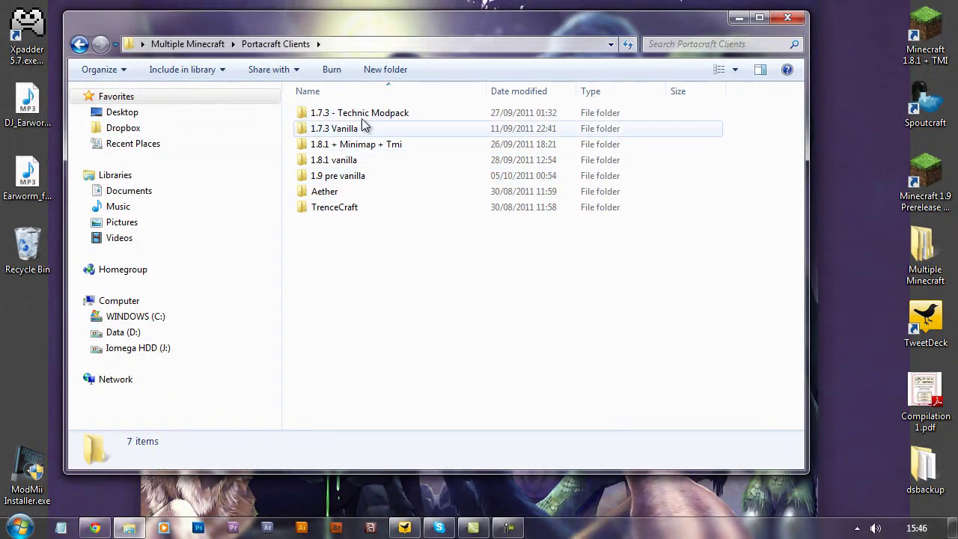
left_click(375, 208, "shift")
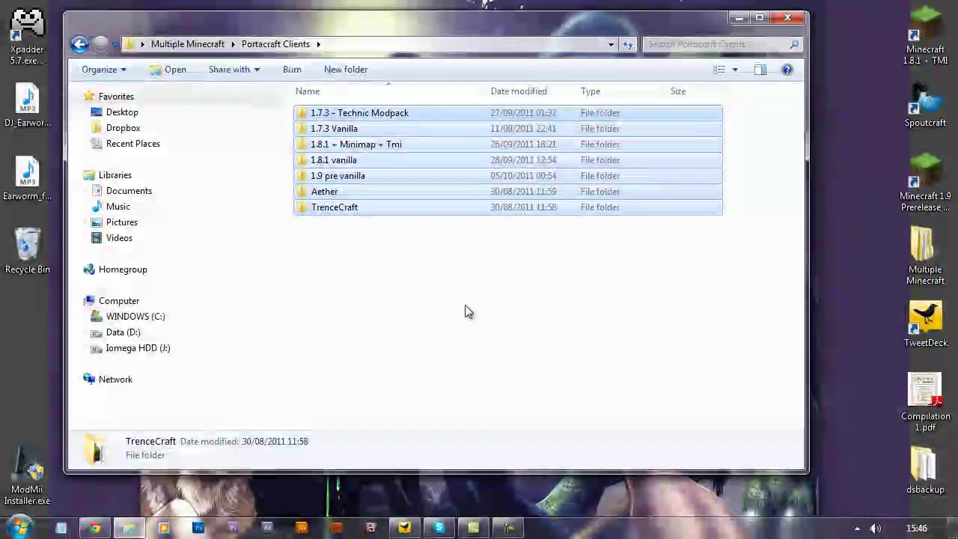
double_click(359, 160)
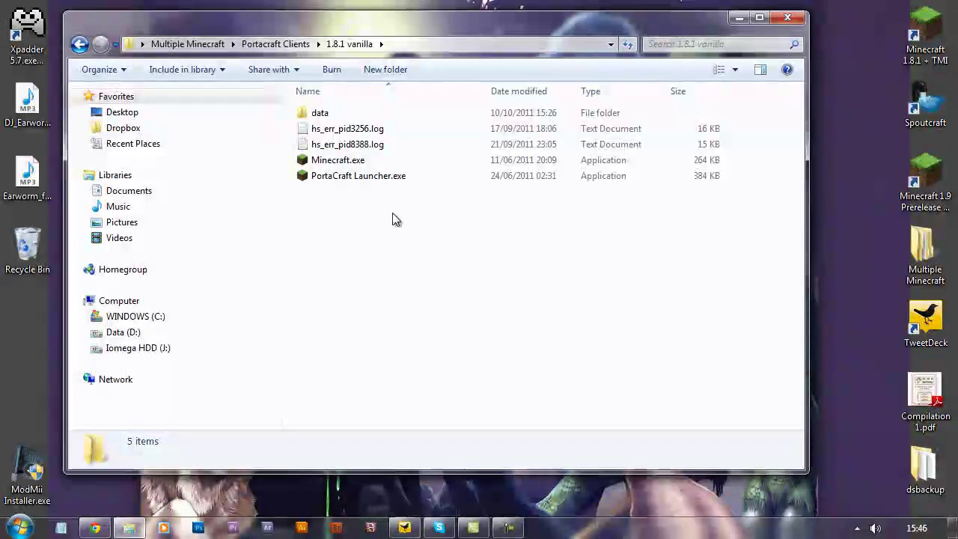
key("ctrl+a")
left_click(420, 210)
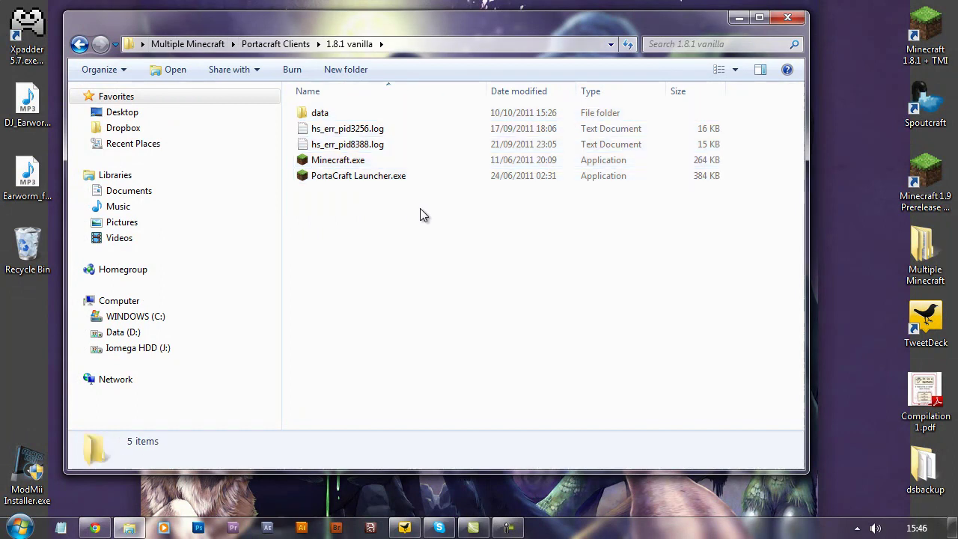
key("ctrl+a")
left_click(427, 267)
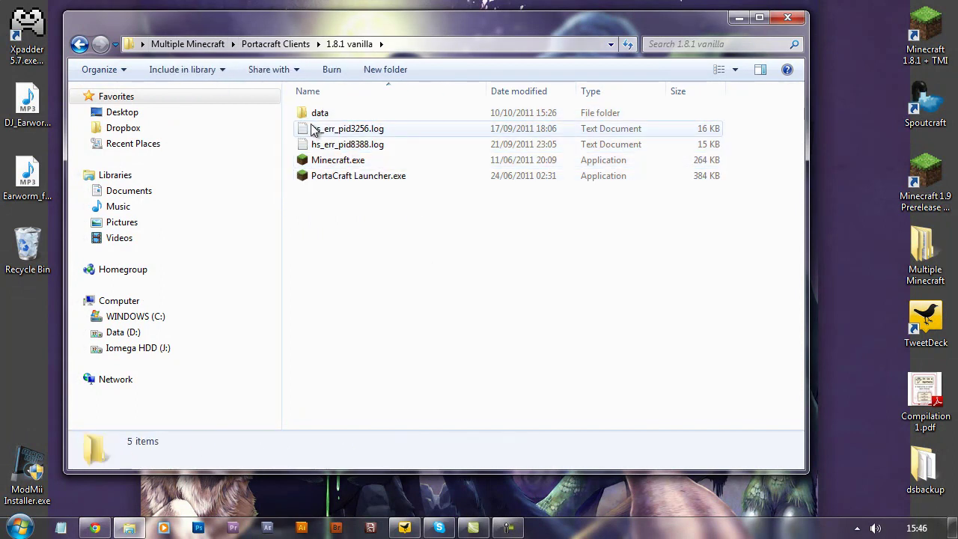
Step: Open the bin folder inside the 1.8.1 vanilla client's data\.minecraft folder
double_click(321, 112)
double_click(355, 113)
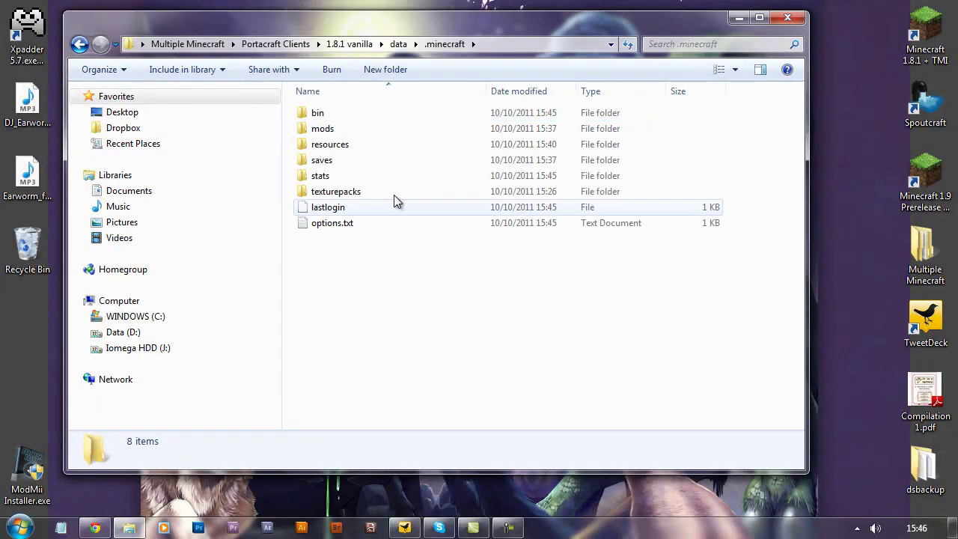
key("ctrl+a")
left_click(397, 258)
double_click(318, 113)
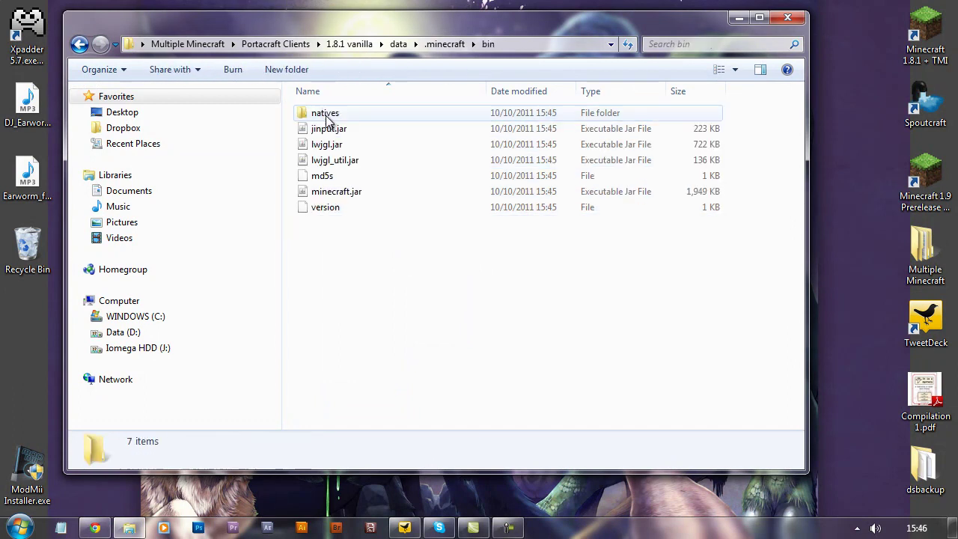
Step: Open minecraft.jar as an archive in 7-Zip and move its window aside so the bin folder stays accessible
right_click(352, 193)
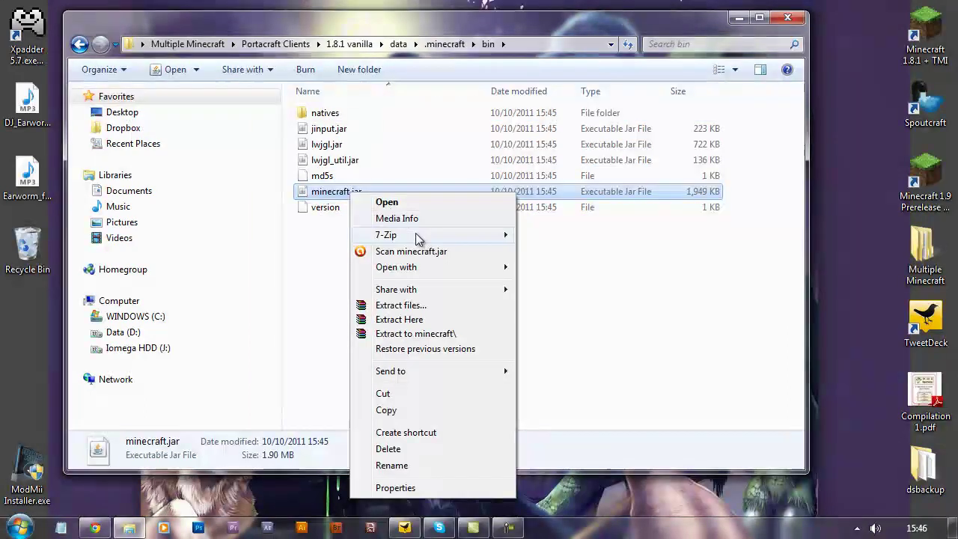
mouse_move(417, 234)
left_click(590, 237)
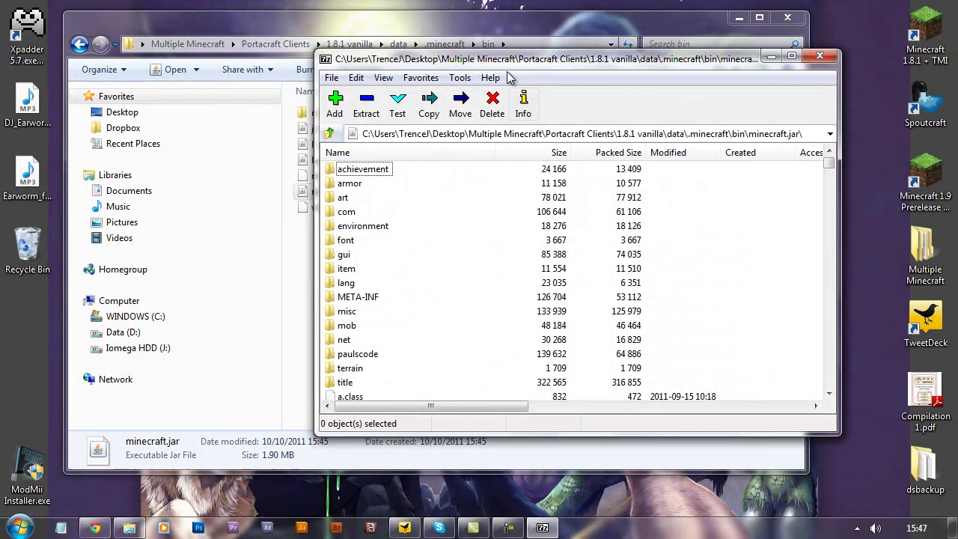
left_click_drag(503, 66, 612, 106)
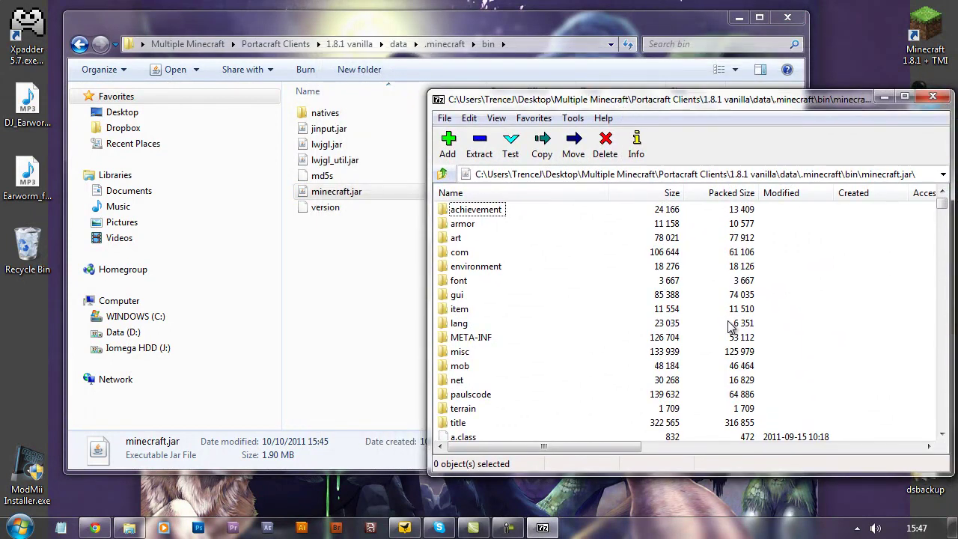
Step: Delete the META-INF folder from the minecraft.jar archive
left_click(477, 338)
key("Delete")
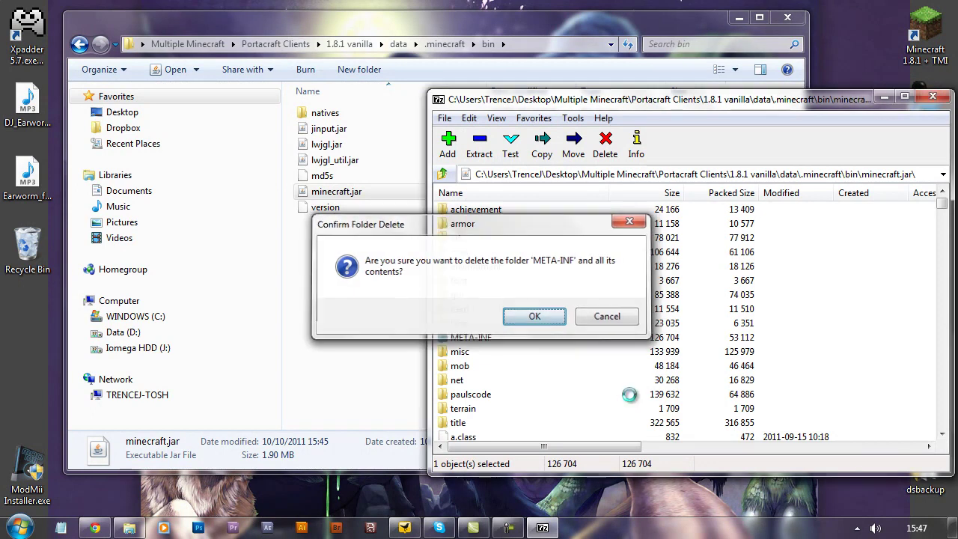
key("Return")
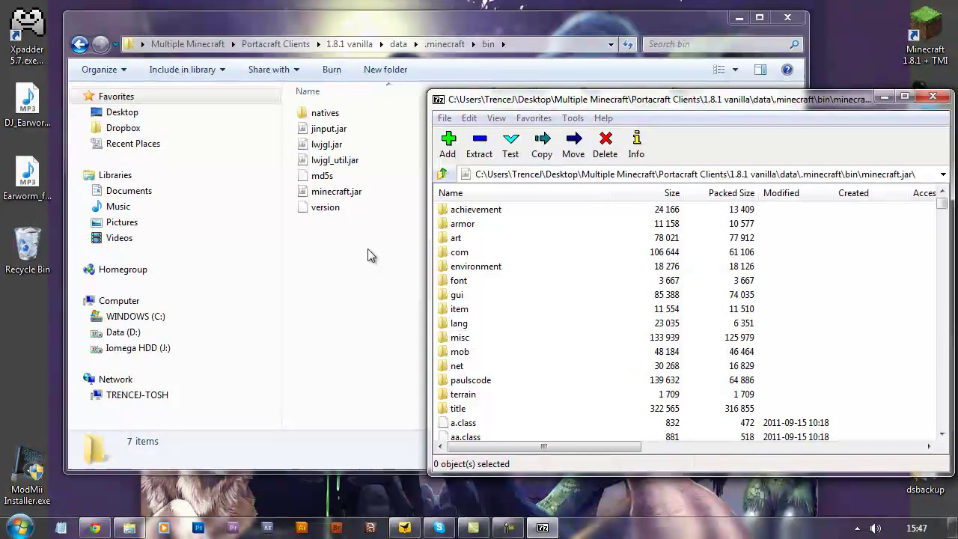
left_click(267, 244)
Step: Switch to Chrome and check the ModLoader Beta 1.8.1 entry and its download links
left_click(95, 528)
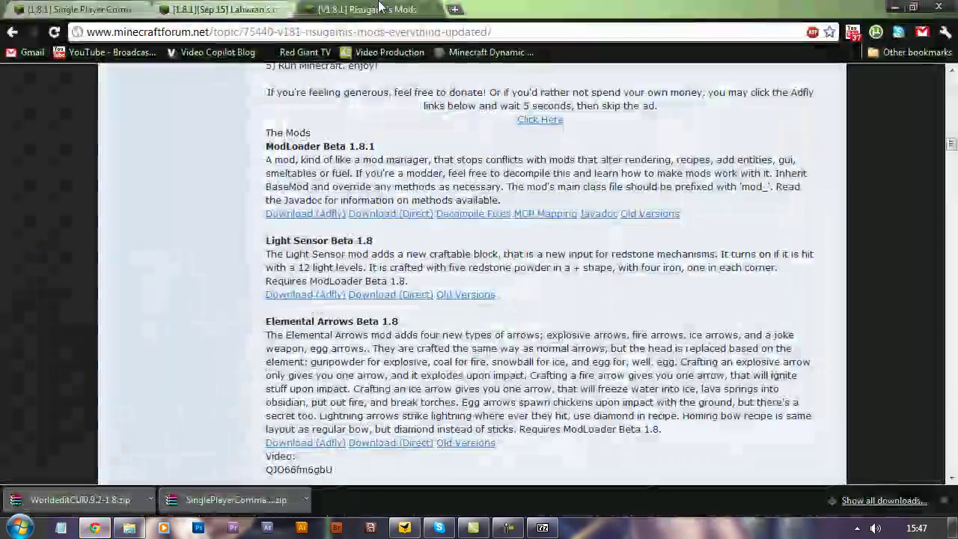
left_click_drag(375, 146, 265, 146)
left_click(265, 146)
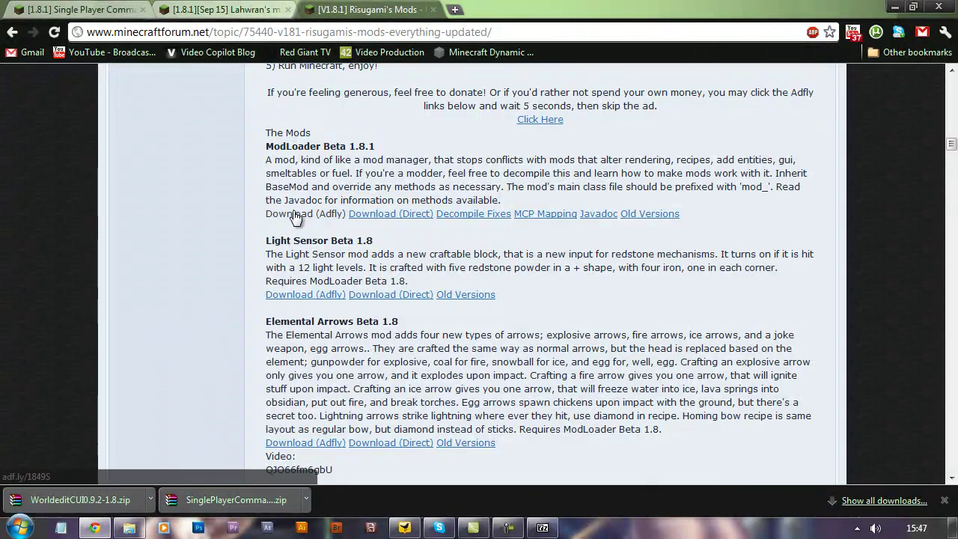
left_click(330, 217)
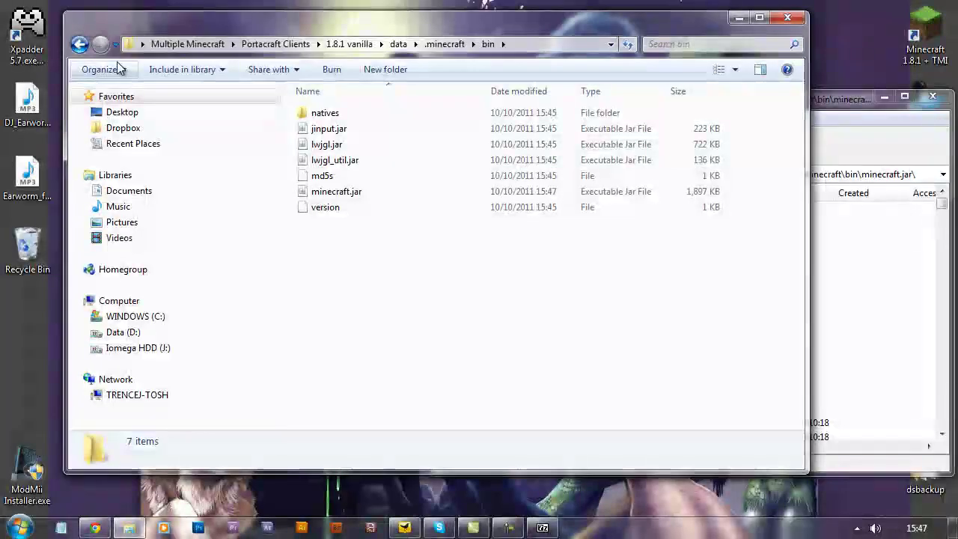
Step: Go back to the Multiple Minecraft folder and open the 1.8 folder inside Minecraft Mods
left_click(80, 44)
left_click(83, 46)
left_click(83, 45)
left_click(83, 45)
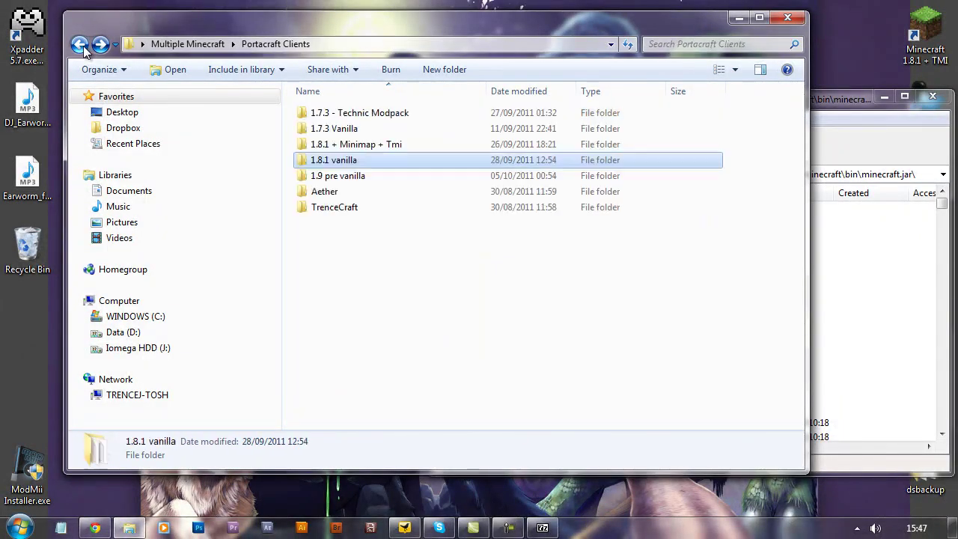
left_click(83, 45)
double_click(344, 160)
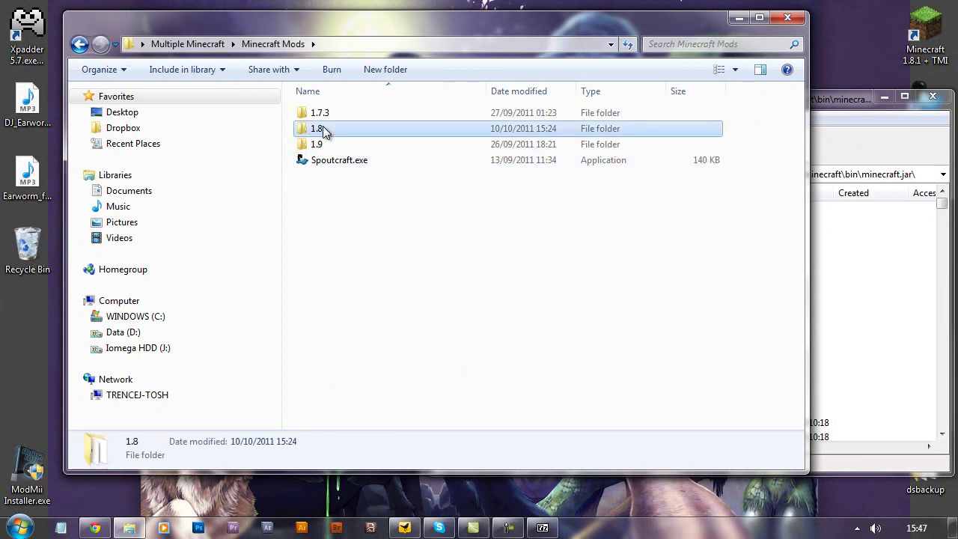
double_click(325, 129)
Step: Open ModLoader.zip from the 1.8 mods folder in WinRAR and dismiss the licence reminder
left_click_drag(799, 151, 796, 253)
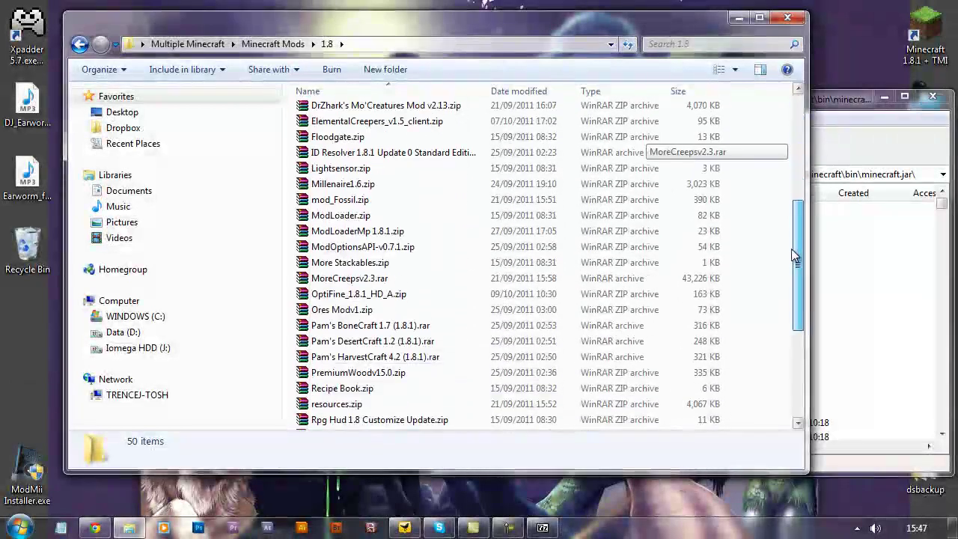
double_click(367, 216)
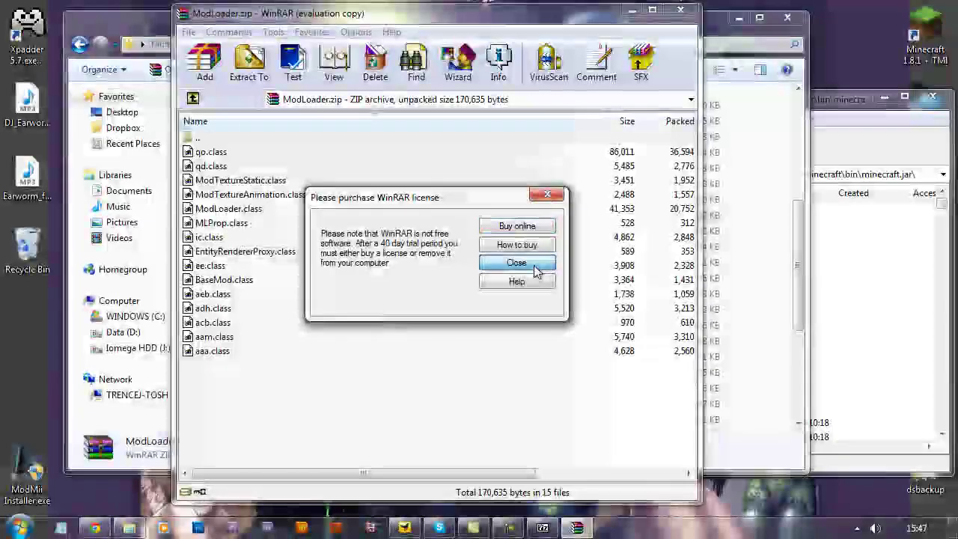
left_click(531, 264)
Step: Copy all the class files from ModLoader.zip into the minecraft.jar archive and confirm the copy
left_click_drag(334, 387, 198, 145)
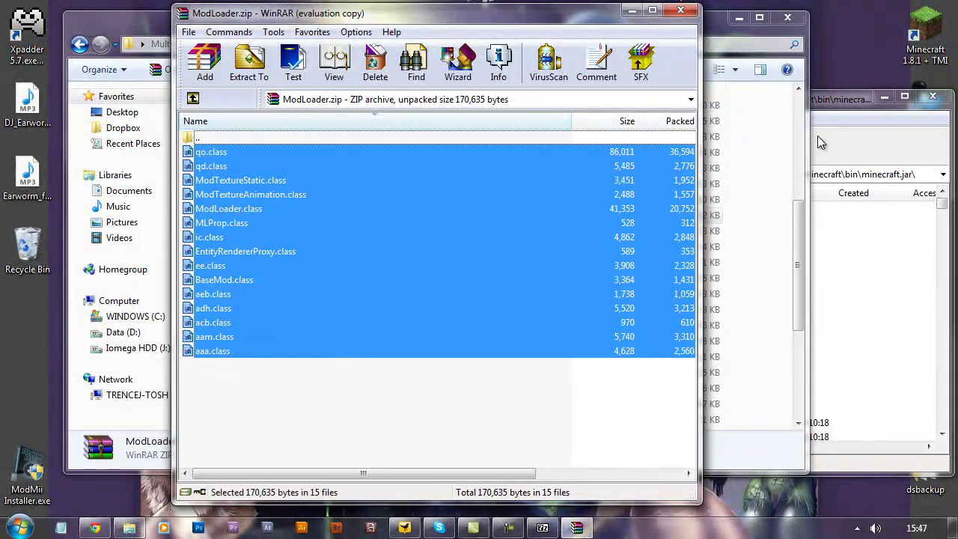
left_click_drag(830, 109, 833, 84)
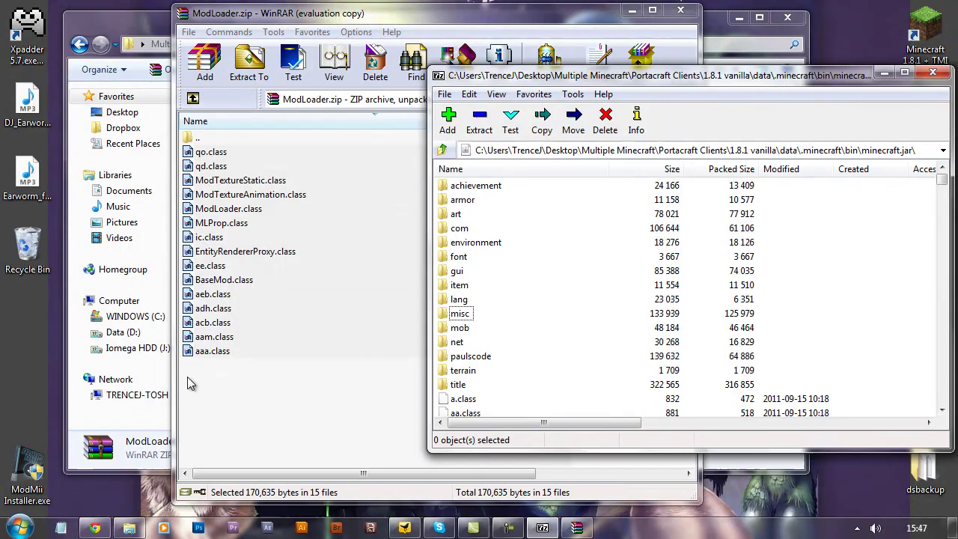
left_click(273, 378)
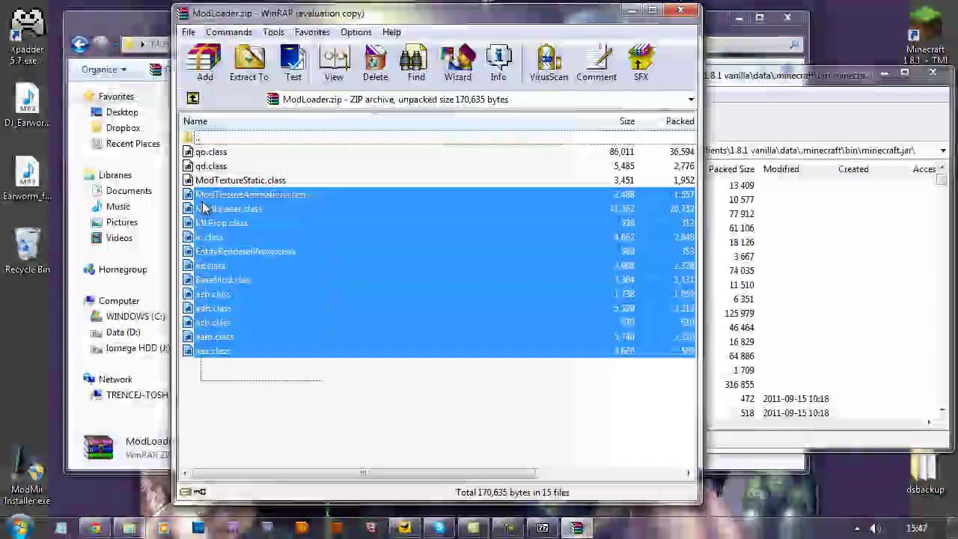
left_click_drag(196, 196, 193, 149)
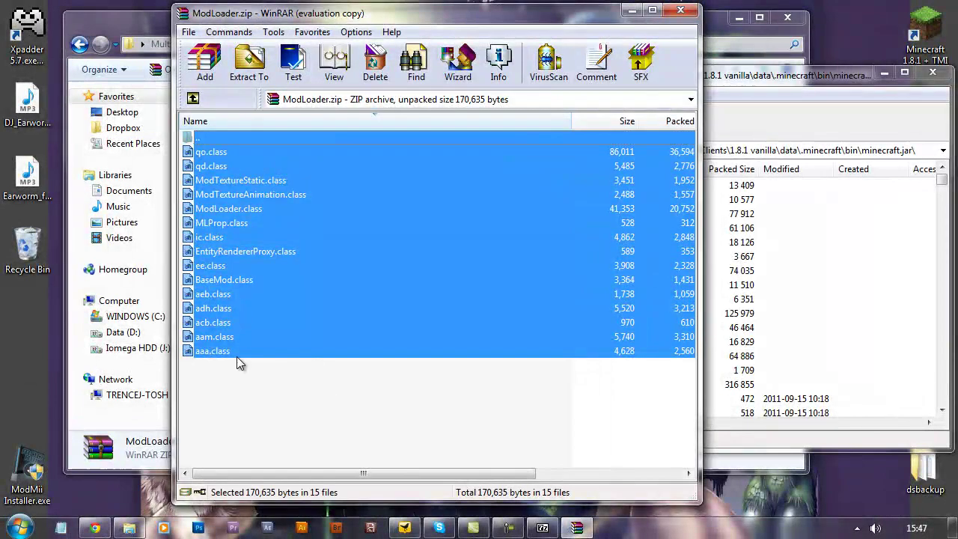
left_click_drag(238, 362, 201, 156)
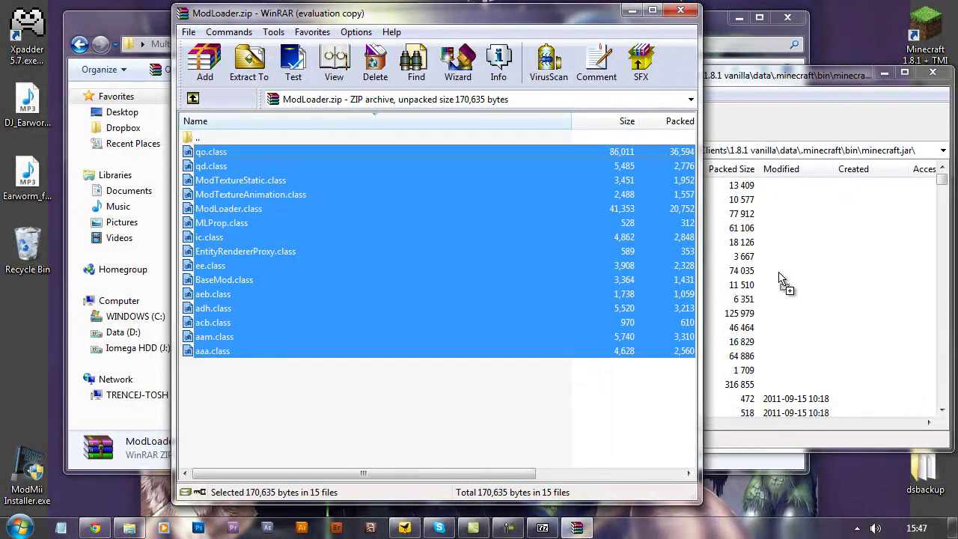
left_click_drag(781, 276, 782, 272)
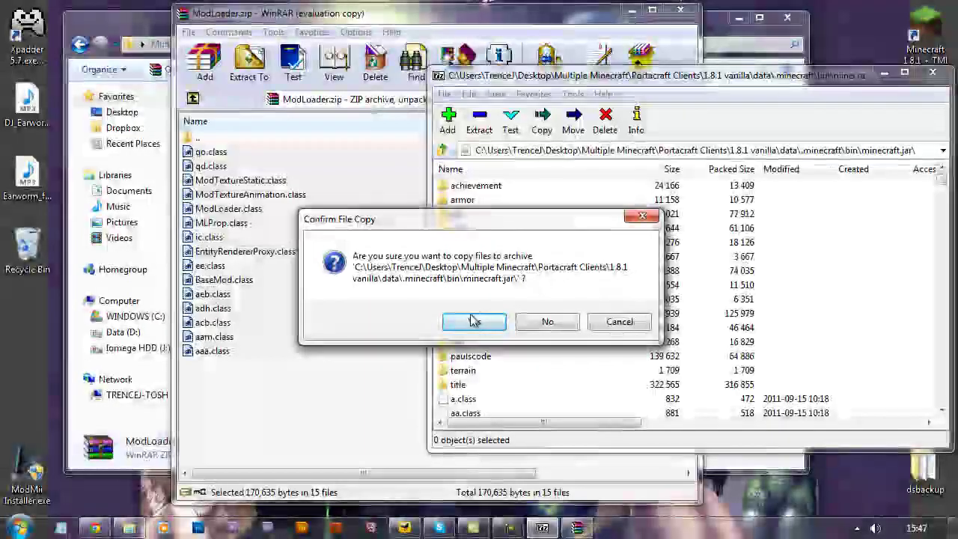
left_click(480, 322)
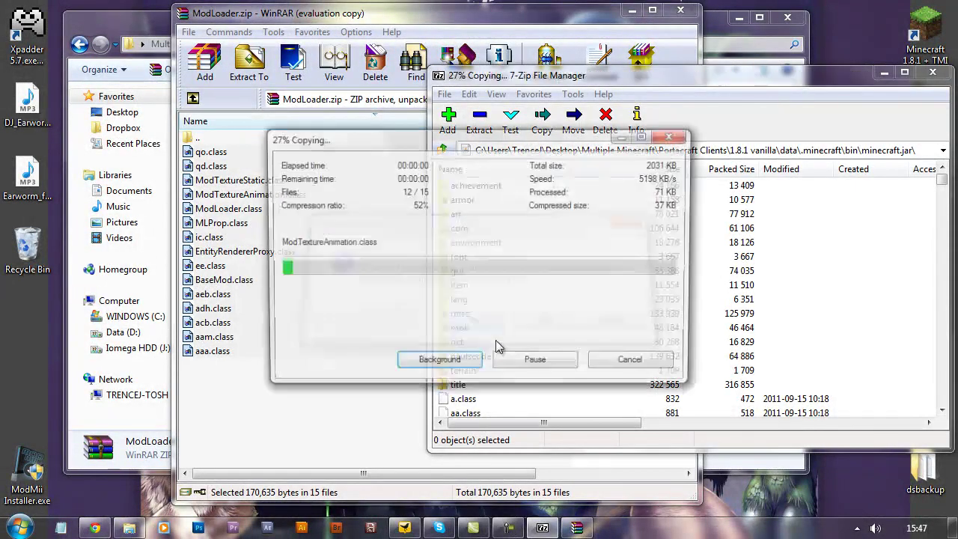
Step: Return to the 1.8 mods folder in WinRAR and open SinglePlayerCommands-MC1.8.1V2.12.1.zip
left_click(290, 15)
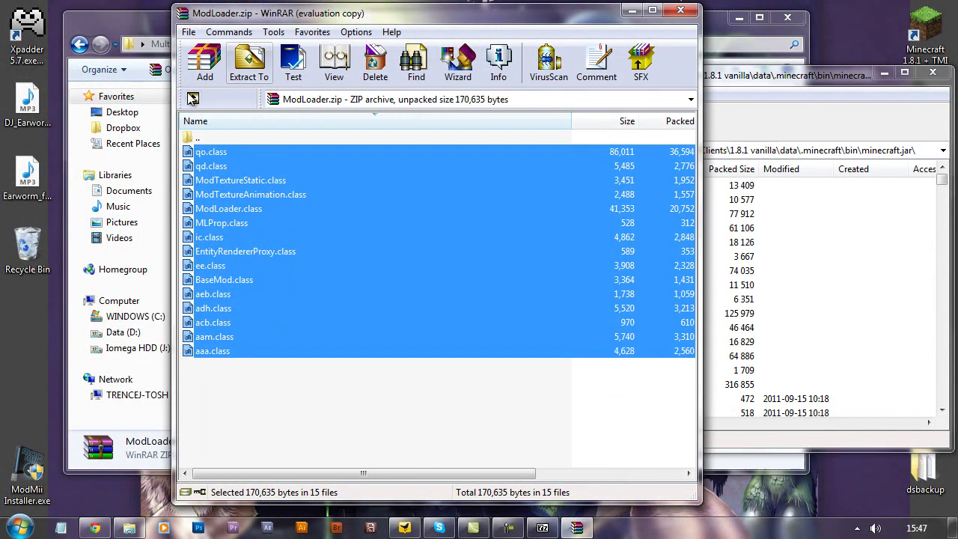
left_click(193, 98)
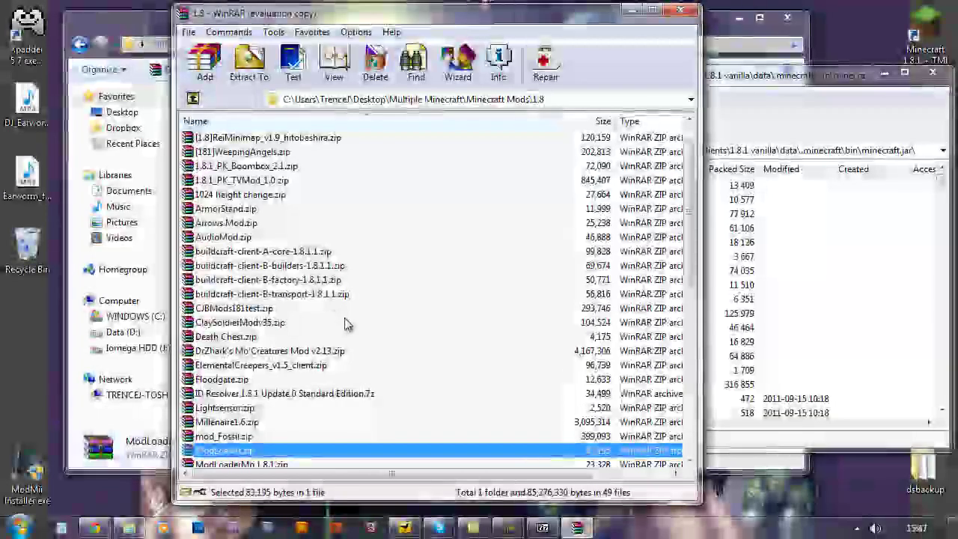
left_click(287, 307)
scroll(289, 308, "down", 5)
scroll(289, 308, "down", 4)
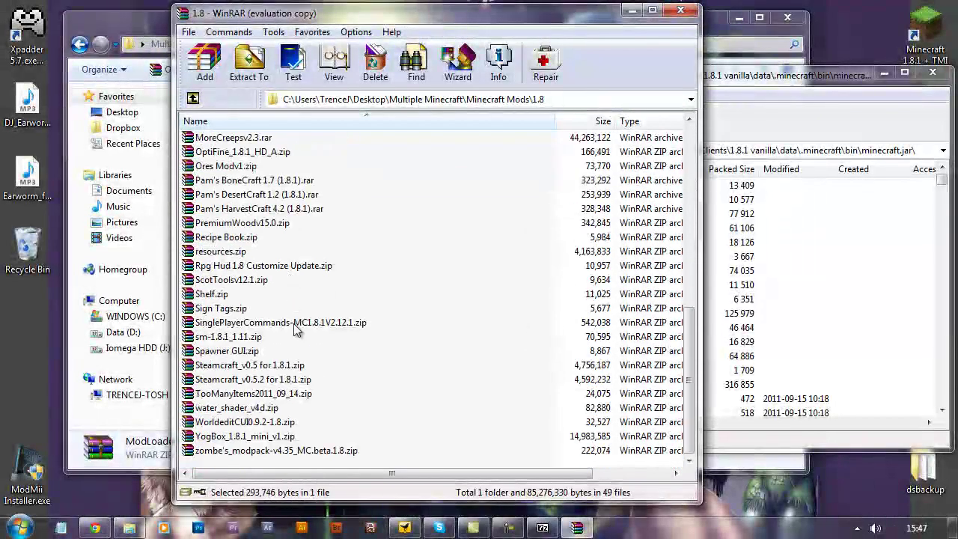
double_click(295, 324)
Step: Copy all Single Player Commands files except WorldEdit.jar and readme.txt into the minecraft.jar archive and confirm the copy
left_click(244, 169)
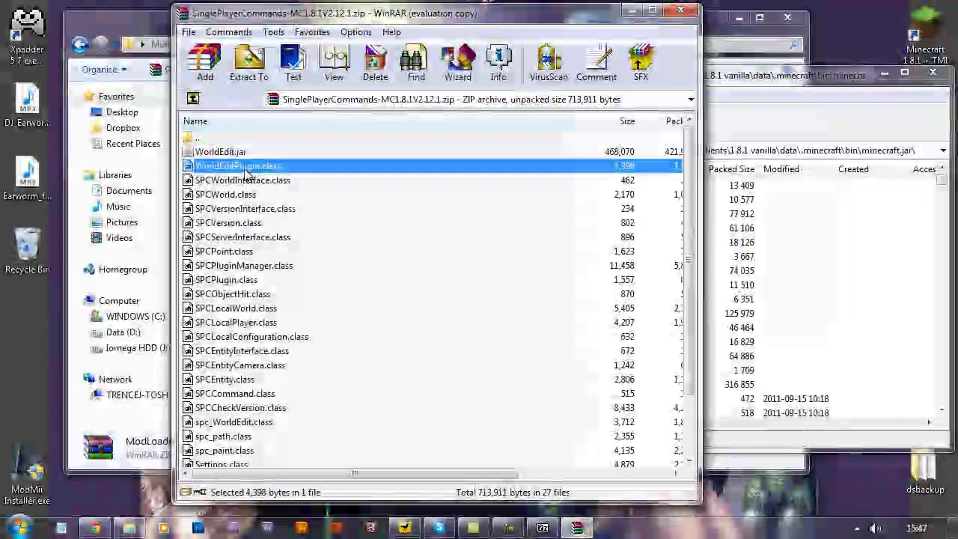
left_click(238, 155)
left_click(246, 168)
left_click(234, 152)
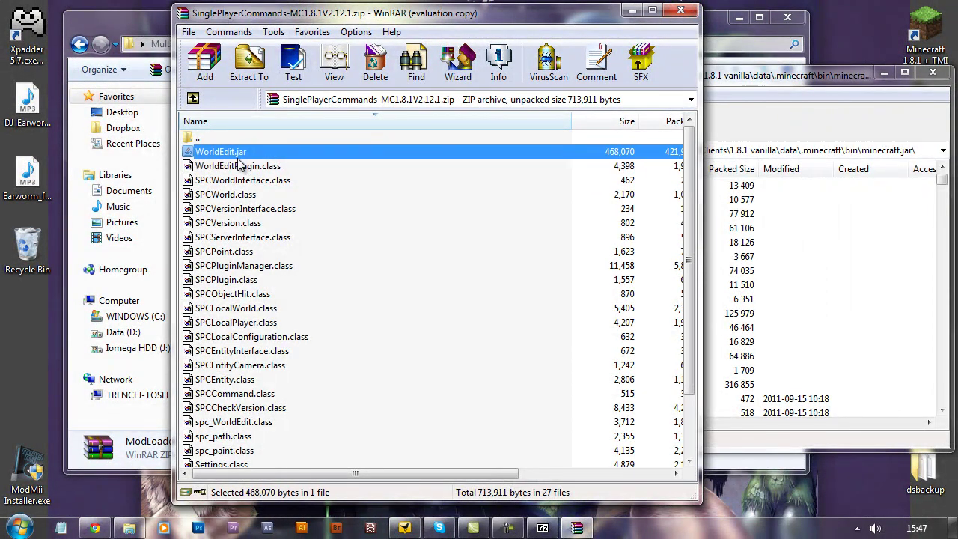
left_click(241, 168)
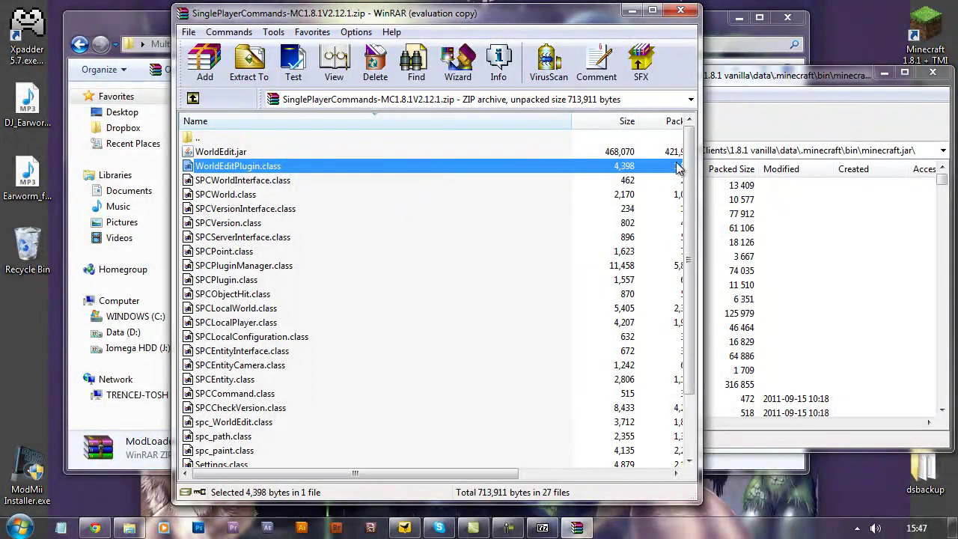
left_click_drag(688, 173, 686, 427)
key("ctrl+a")
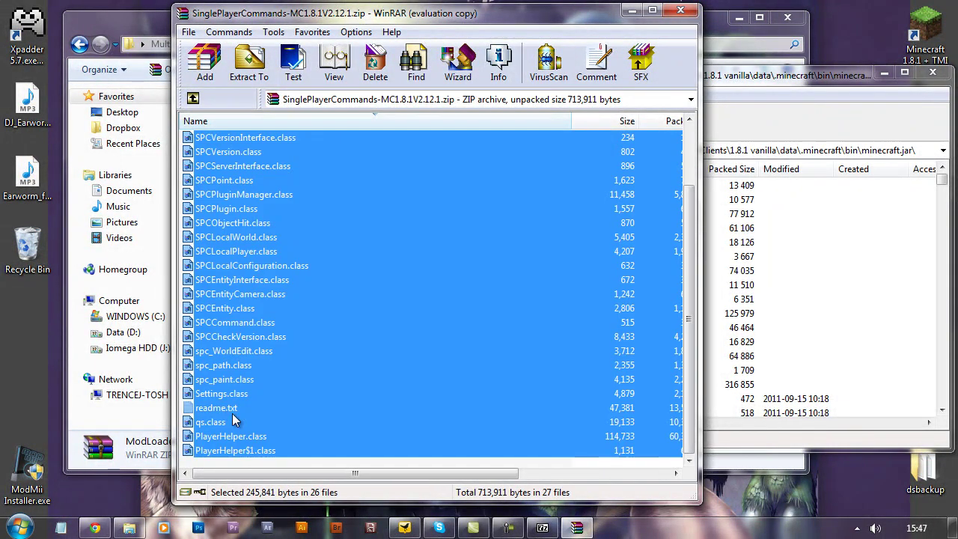
left_click(225, 408, "ctrl")
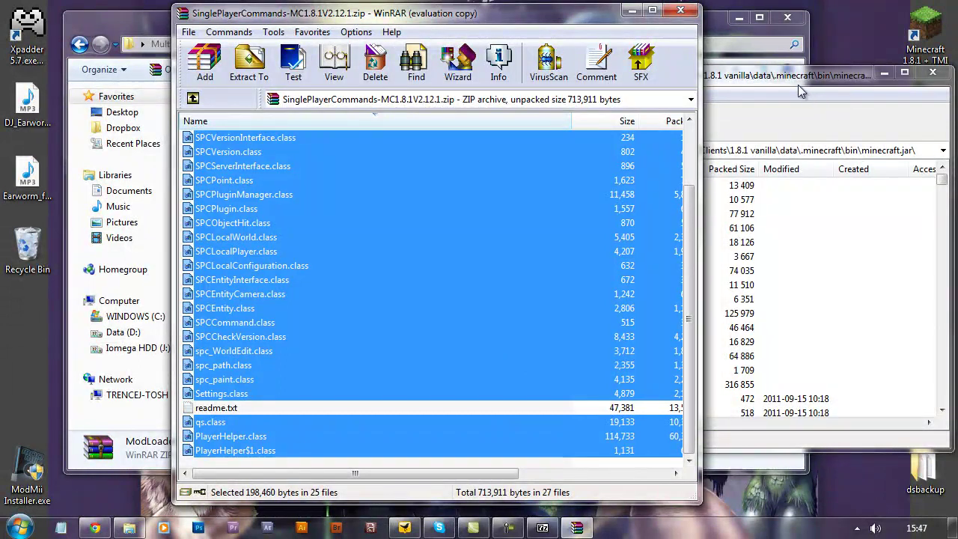
left_click_drag(799, 90, 494, 292)
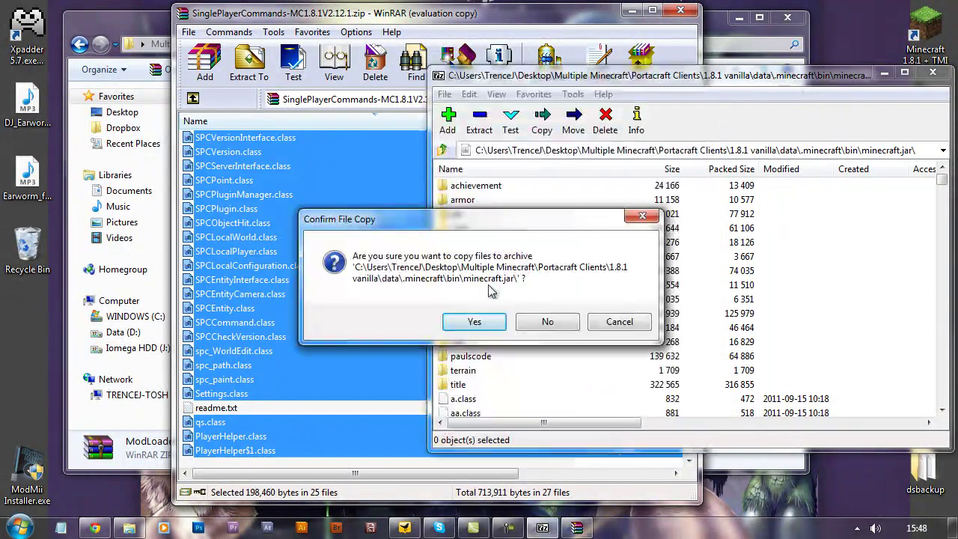
left_click(474, 321)
Step: Open the data\.minecraft\bin folder of the 1.8.1 vanilla client under Portacraft Clients in Windows Explorer
left_click(267, 194)
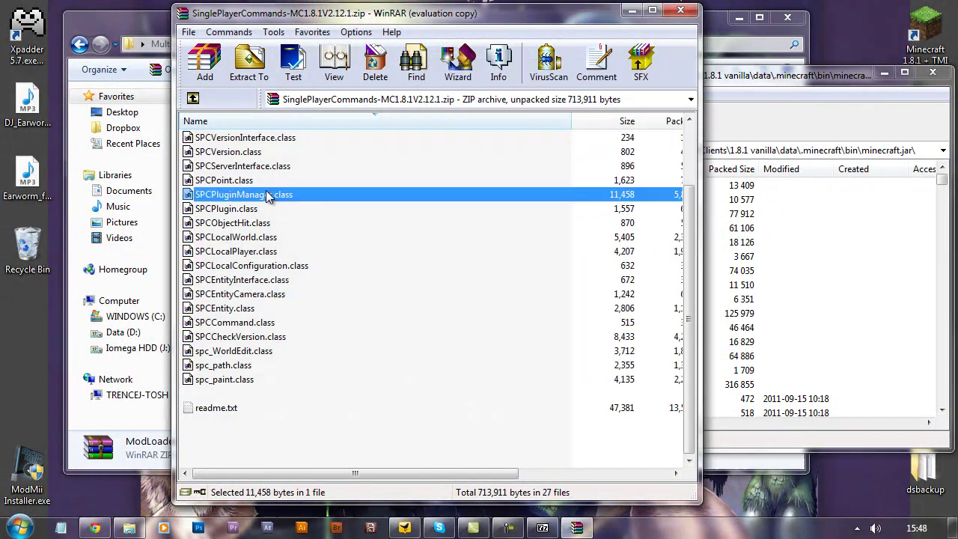
scroll(306, 235, "up", 2)
left_click(139, 29)
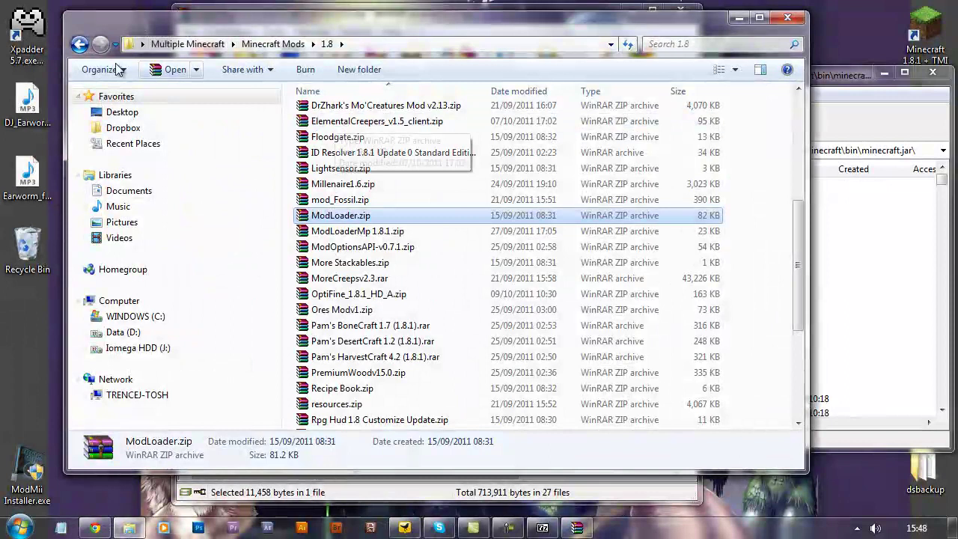
left_click(80, 45)
left_click(80, 46)
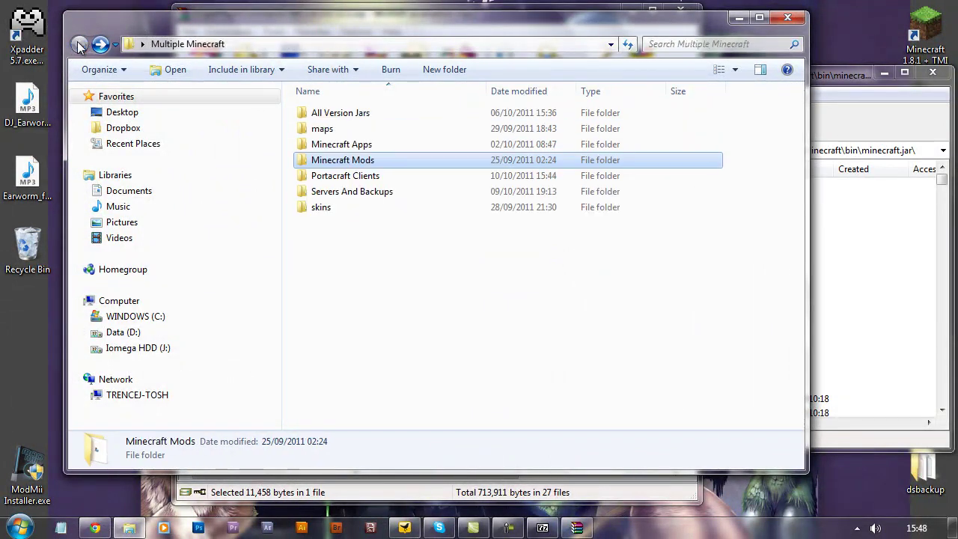
double_click(358, 177)
double_click(346, 162)
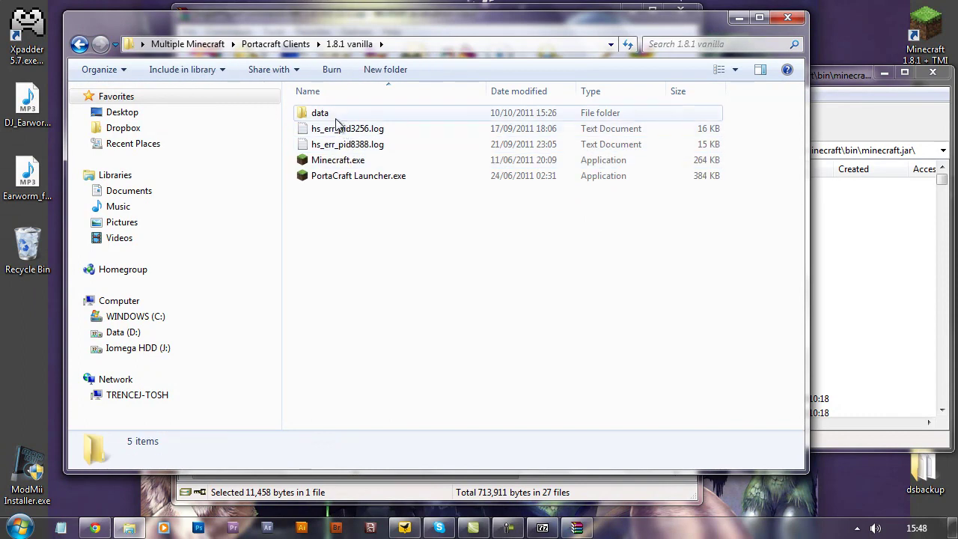
double_click(334, 113)
double_click(335, 114)
double_click(342, 113)
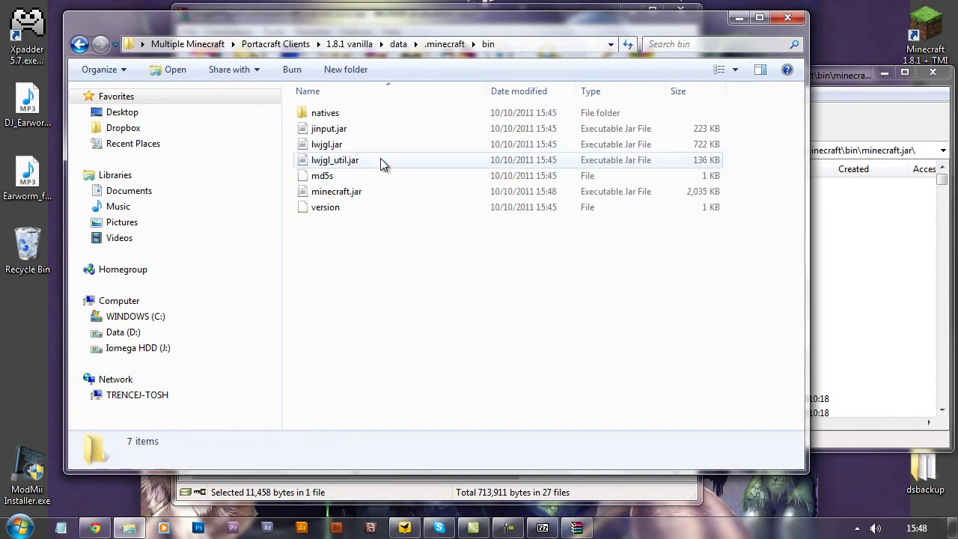
Step: Place the bin folder window beside WinRAR and copy WorldEdit.jar from the Single Player Commands archive into bin
left_click_drag(392, 255, 432, 220)
key("ctrl+a")
left_click(379, 240)
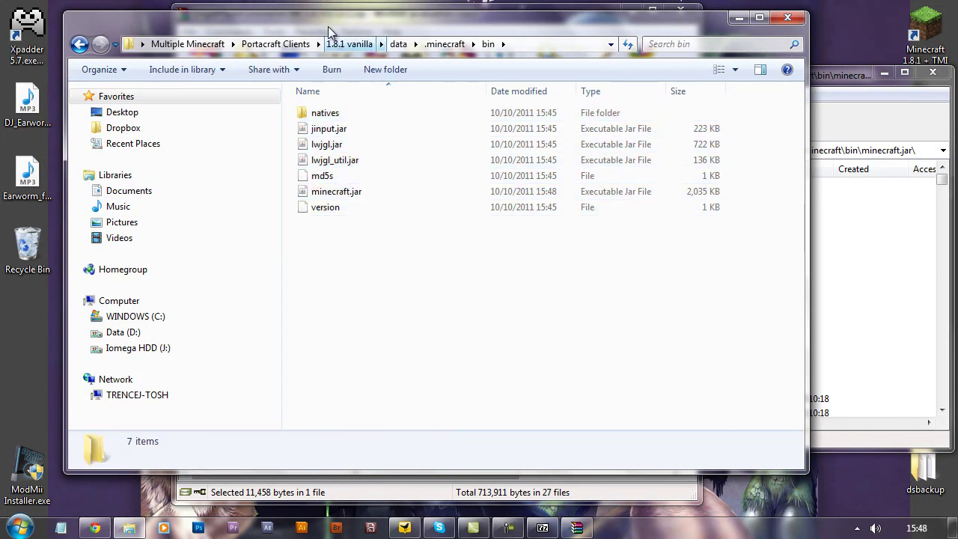
left_click_drag(311, 29, 561, 66)
left_click_drag(247, 153, 747, 422)
left_click_drag(339, 64, 243, 44)
Step: Return to the 1.8 mods folder in WinRAR and select WorldeditCUI0.9.2-1.8.zip
left_click(234, 26)
left_click(193, 99)
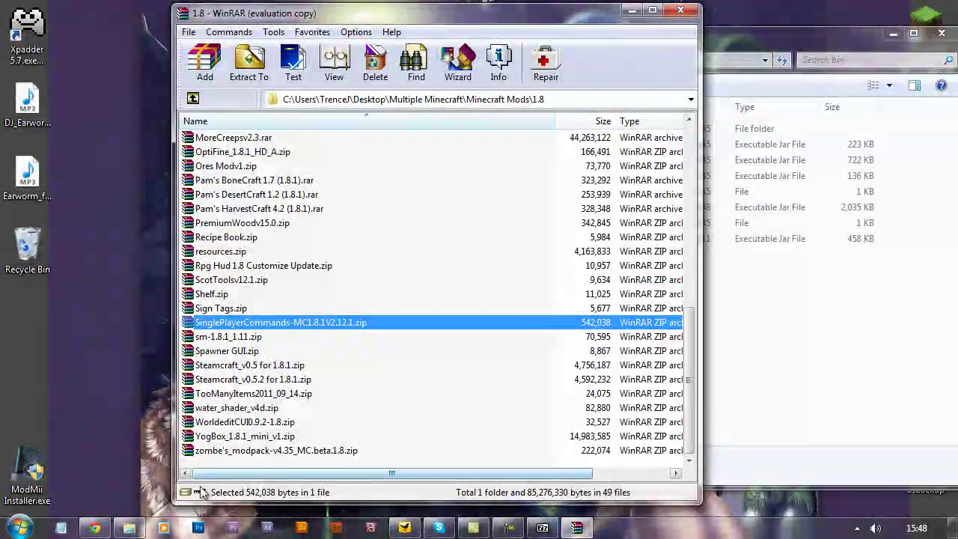
left_click(240, 423)
Step: Switch to Chrome and check the WorldEditCUI download link in the Lahwran's mods forum topic
left_click(95, 528)
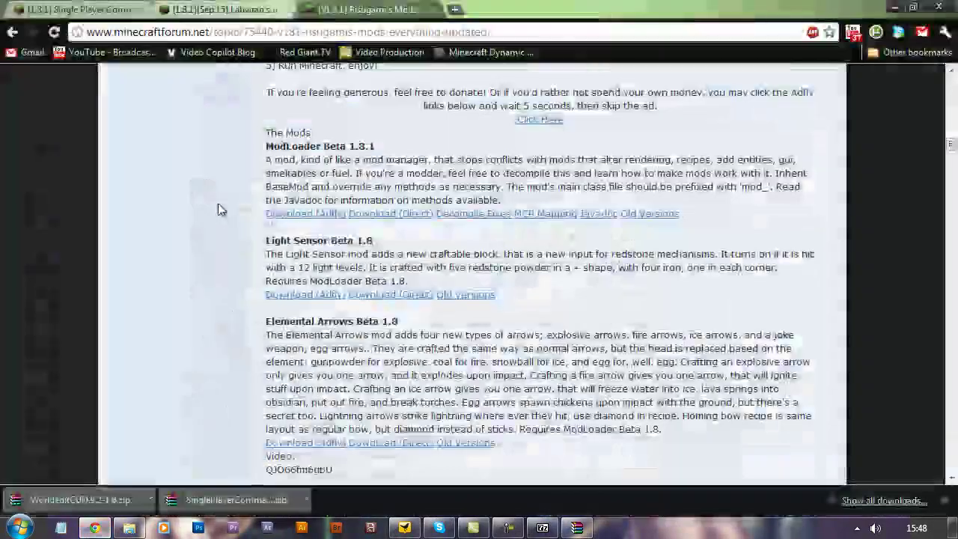
left_click(197, 9)
scroll(516, 231, "down", 1)
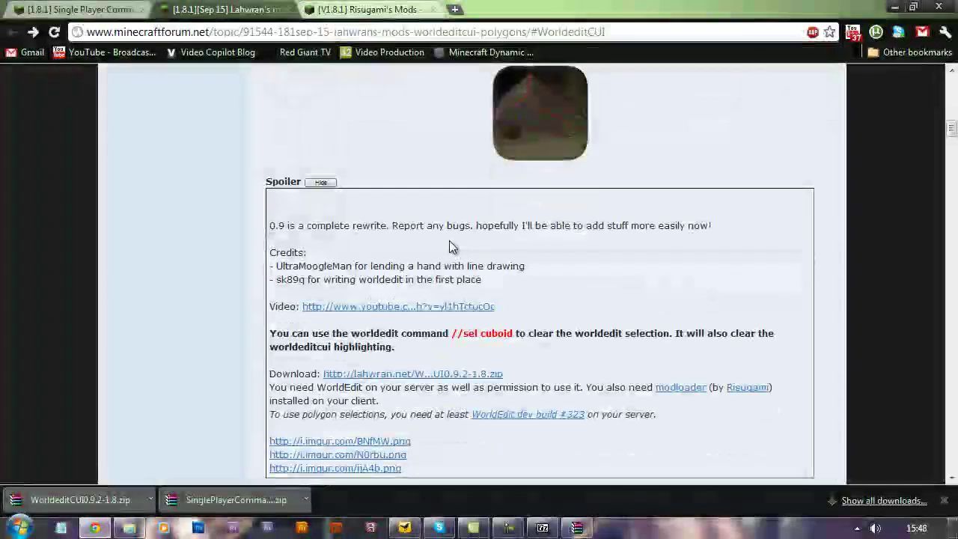
scroll(520, 314, "down", 1)
left_click(413, 299)
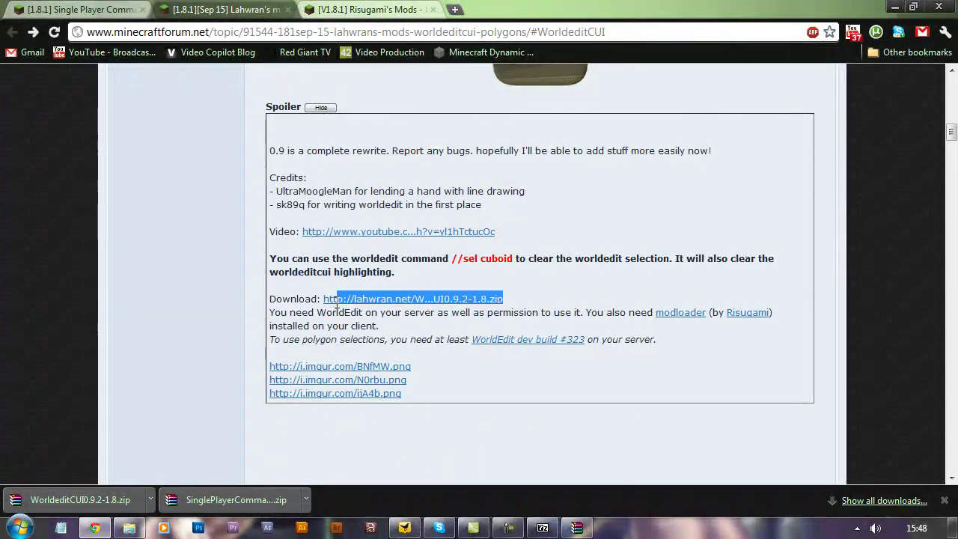
left_click(936, 6)
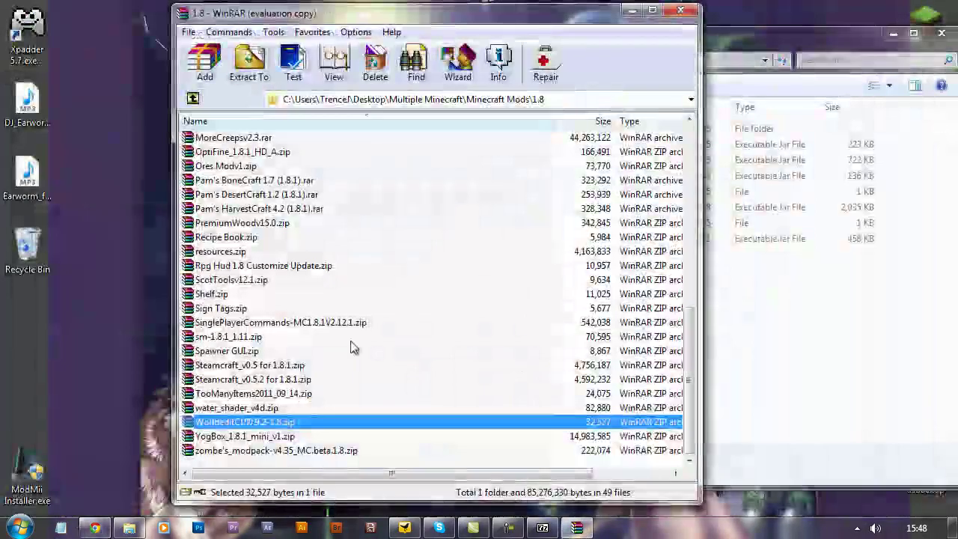
Step: Copy the net folder, spc_WorldEditCUI.class and mod_WorldEditCUI.class from WorldeditCUI0.9.2-1.8.zip into the minecraft.jar archive, confirming the copy
double_click(247, 422)
left_click_drag(274, 193, 216, 158)
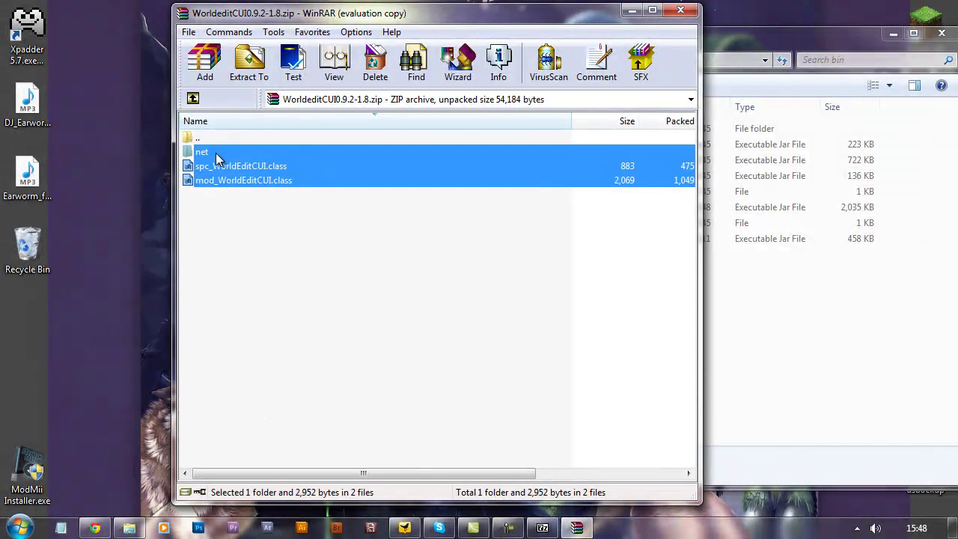
left_click(894, 33)
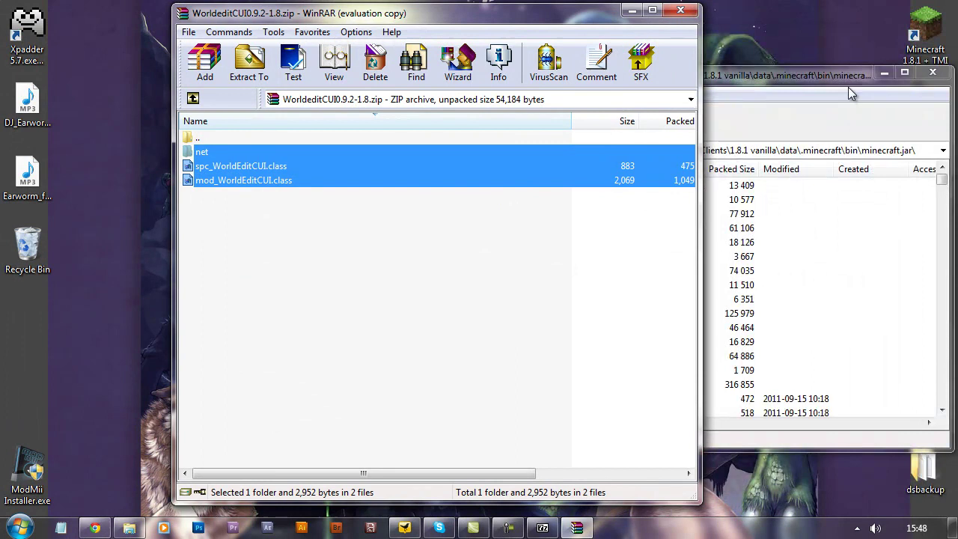
left_click_drag(790, 292, 786, 296)
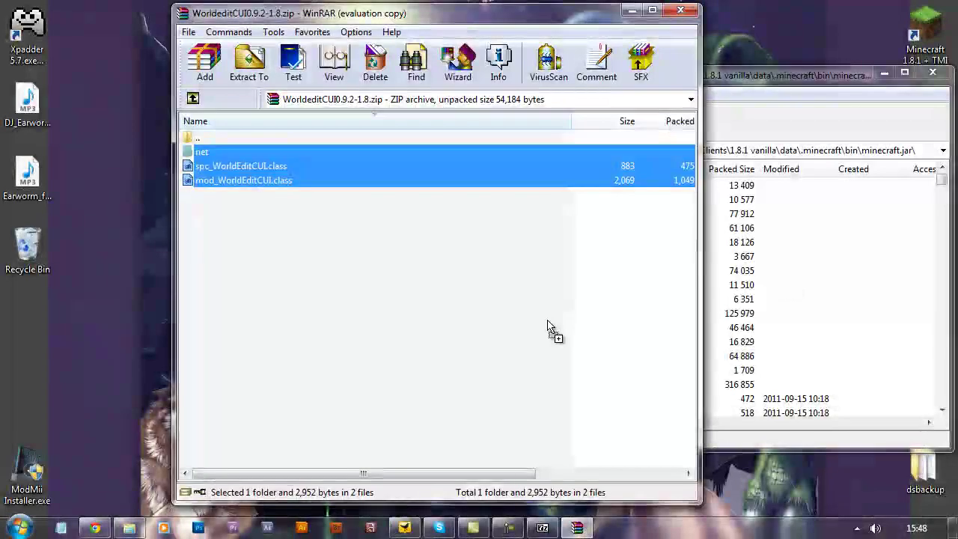
left_click(475, 322)
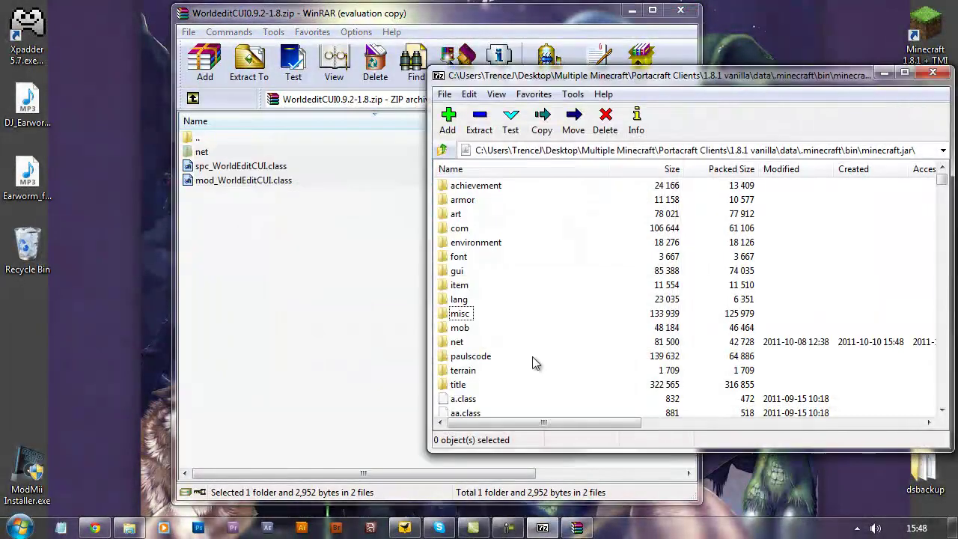
Step: Close the minecraft.jar archive in 7-Zip and the WorldeditCUI archive in WinRAR
left_click(270, 256)
left_click(933, 72)
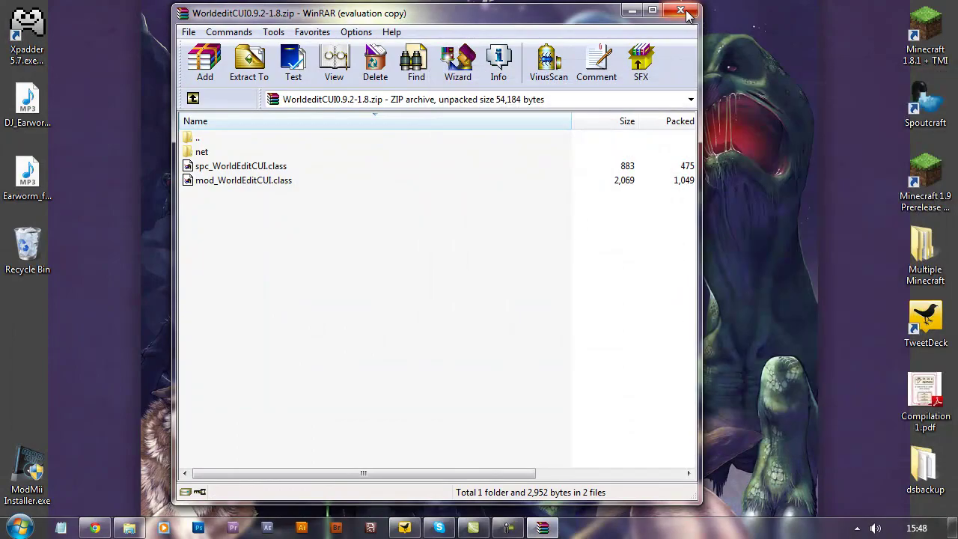
key("alt+F4")
Step: Go back from the bin folder to the 1.8.1 vanilla folder and run PortaCraft Launcher.exe
left_click(129, 528)
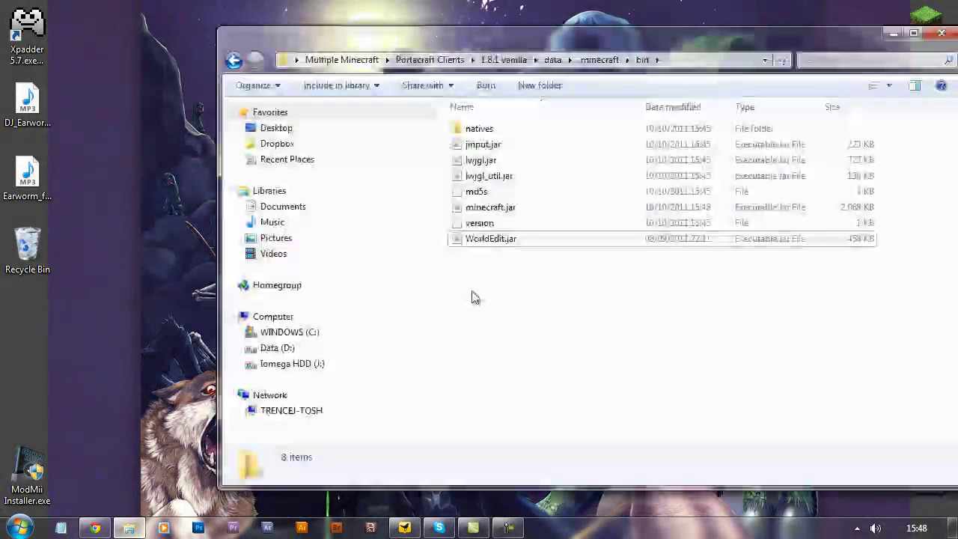
left_click(235, 61)
left_click(235, 61)
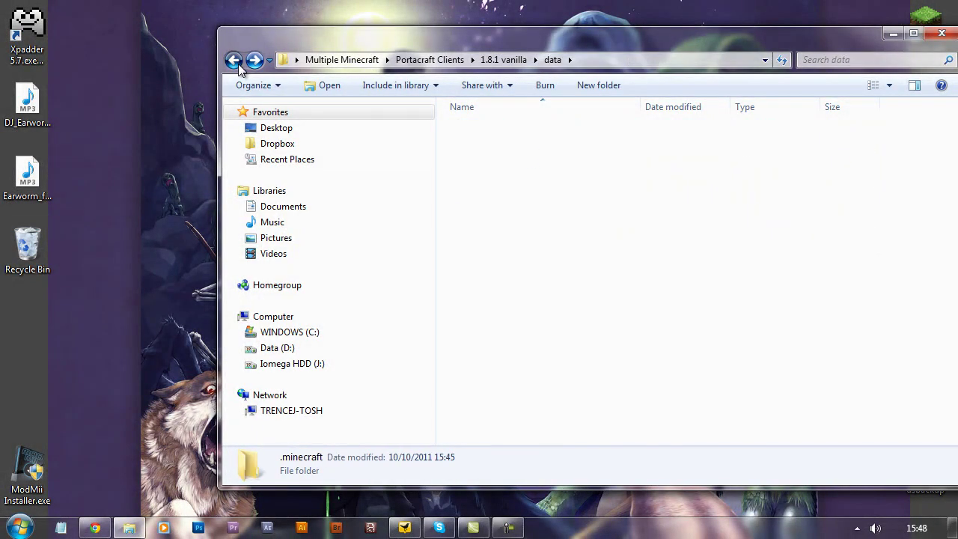
left_click(235, 60)
left_click(235, 61)
left_click(254, 60)
double_click(507, 191)
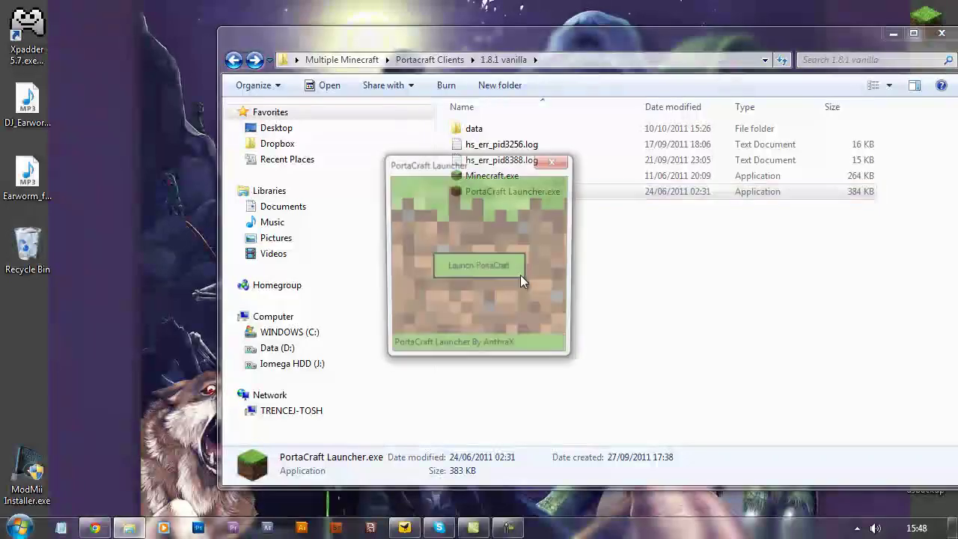
Step: Launch PortaCraft, log in to Minecraft with the remembered account and play the singleplayer world New World
left_click(501, 268)
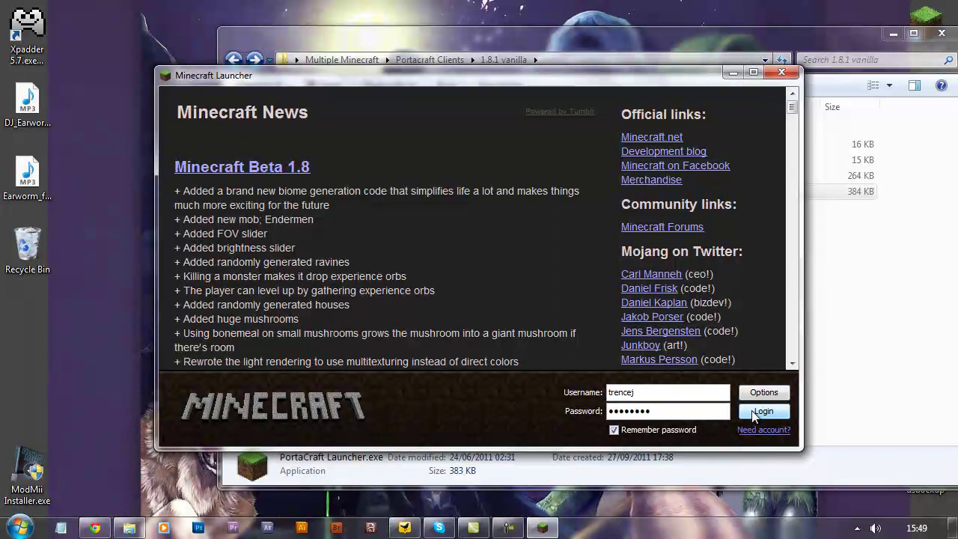
left_click(754, 416)
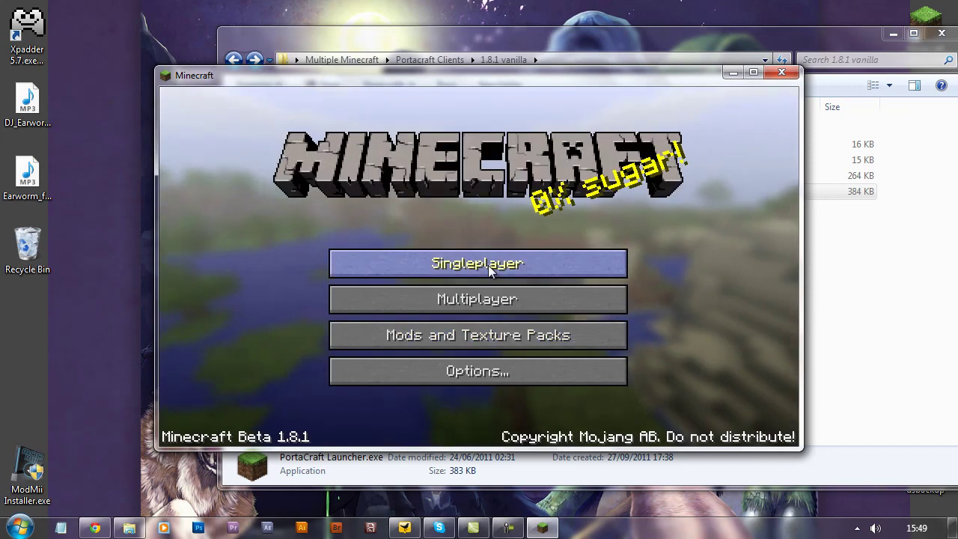
left_click(491, 270)
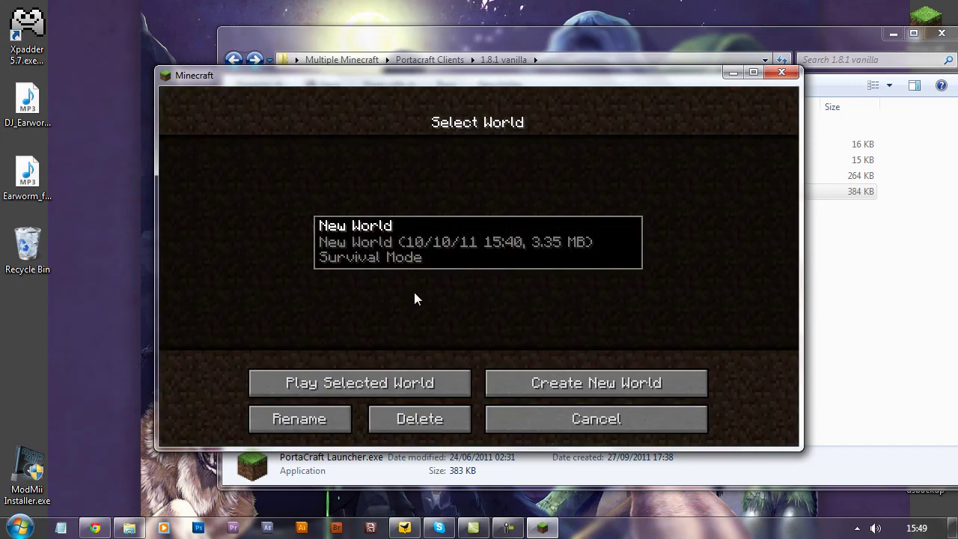
left_click(429, 383)
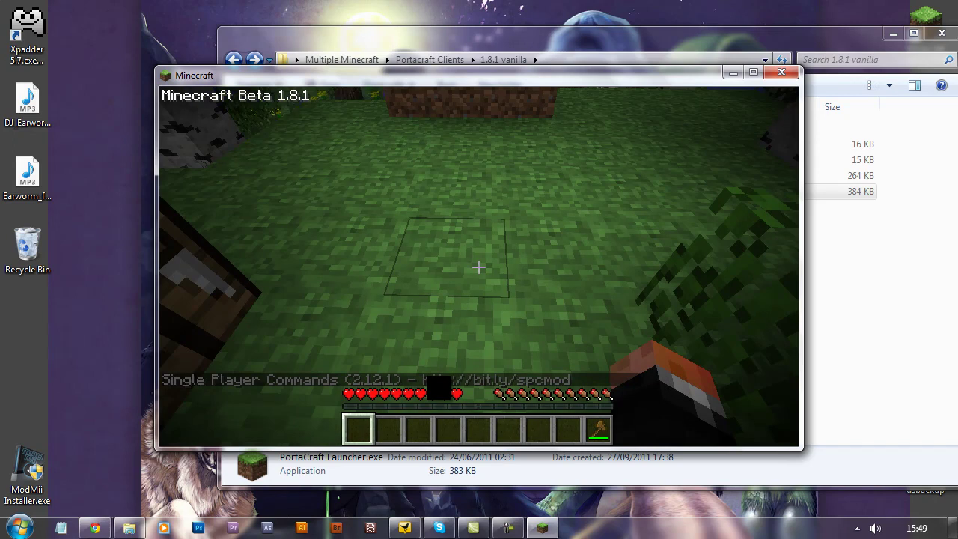
Step: Equip the wooden axe and mark a WorldEdit region on the grass, from about (249, 67, 235) to (252, 67, 232)
key("w")
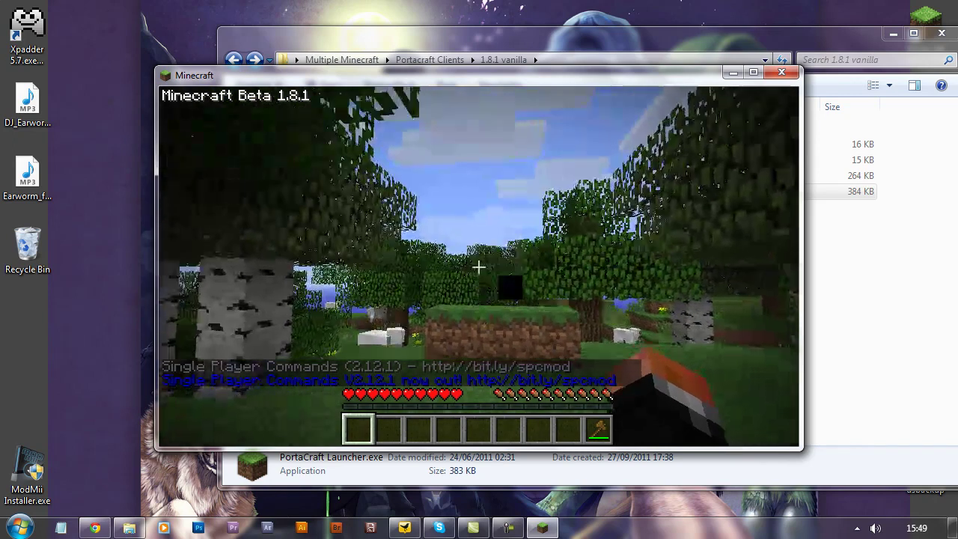
scroll(479, 267, "down", 8)
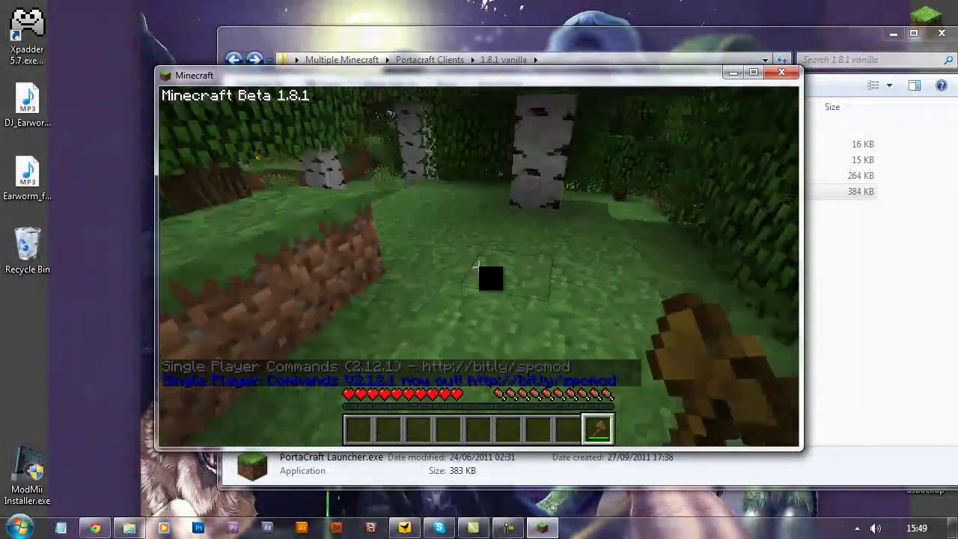
left_click(479, 270)
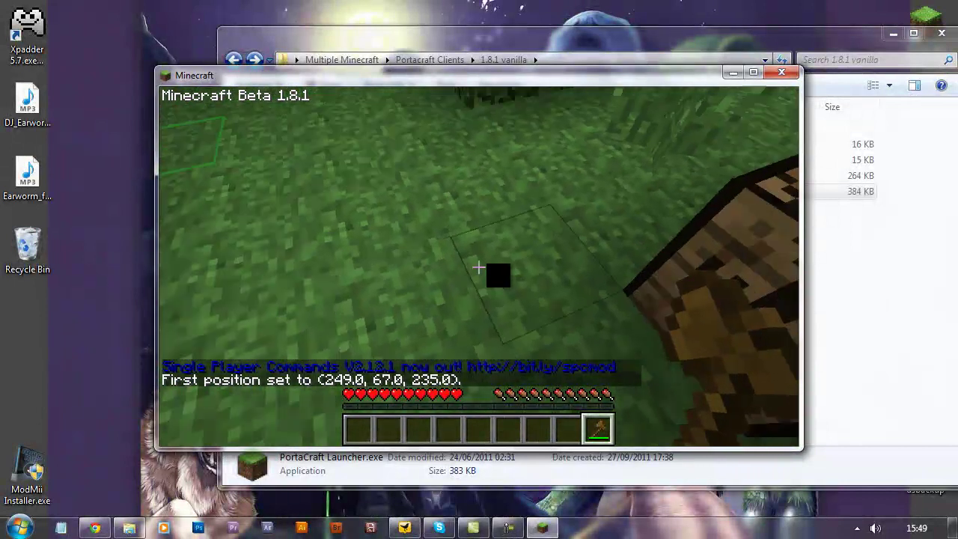
right_click(480, 270)
Step: Expand the selected region two blocks upward with the command //expand 2 up
type("t")
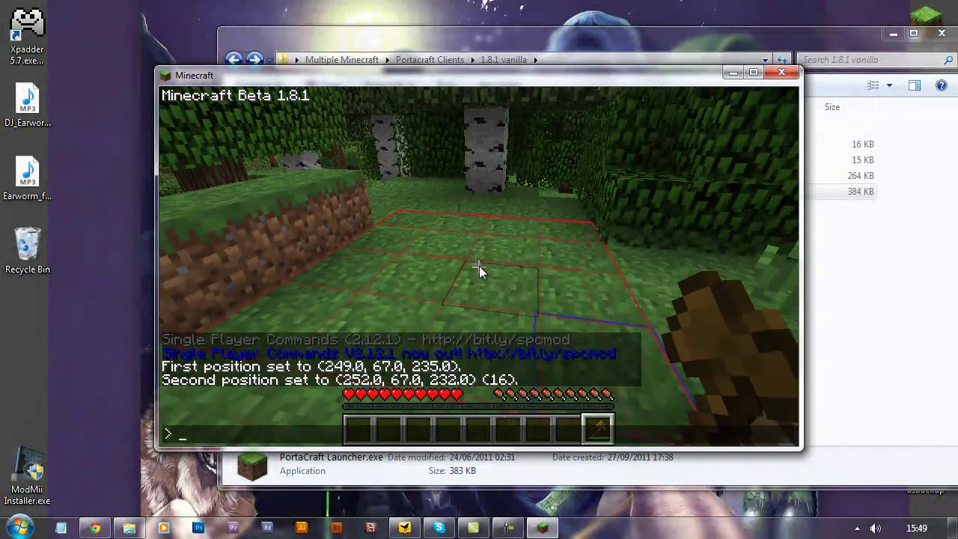
type("//ex")
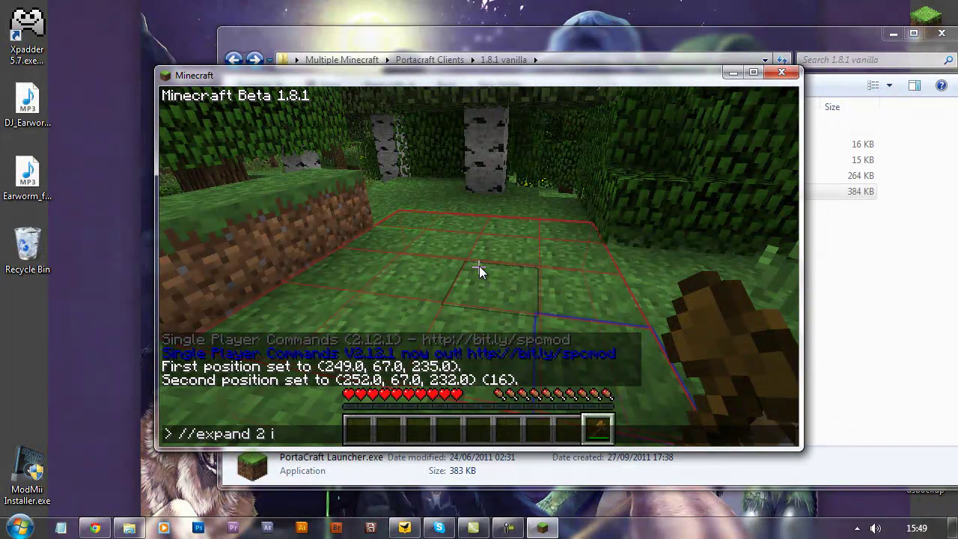
type("pand 2 up")
key("Return")
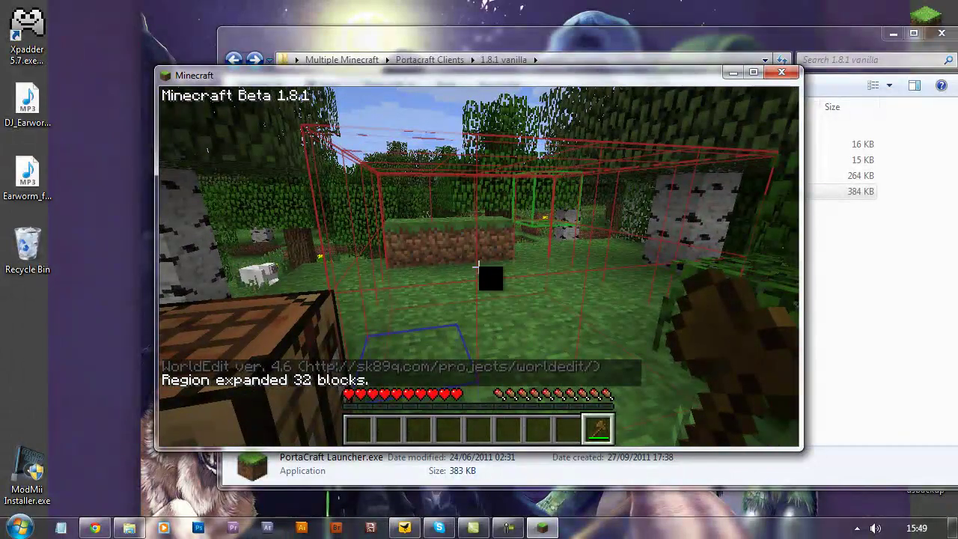
Step: Set the WorldEdit selection mode to cuboid with //sel cuboid, clearing the current region
type("t//sel cubio")
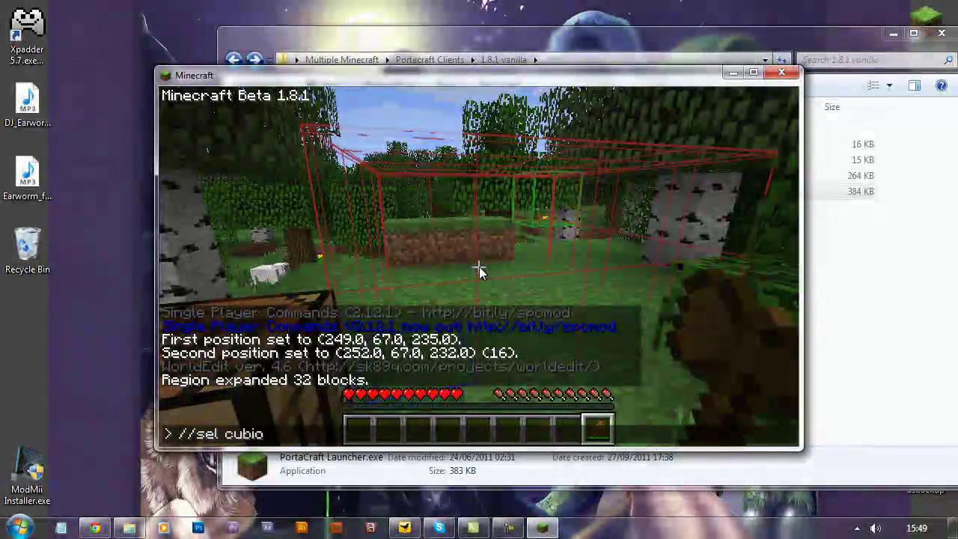
key("Return")
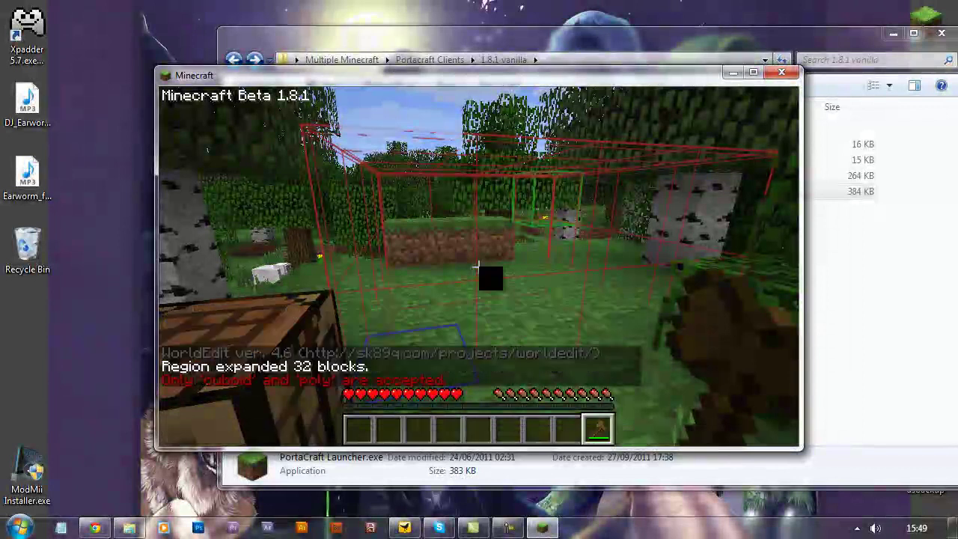
type("t//sel cuboid")
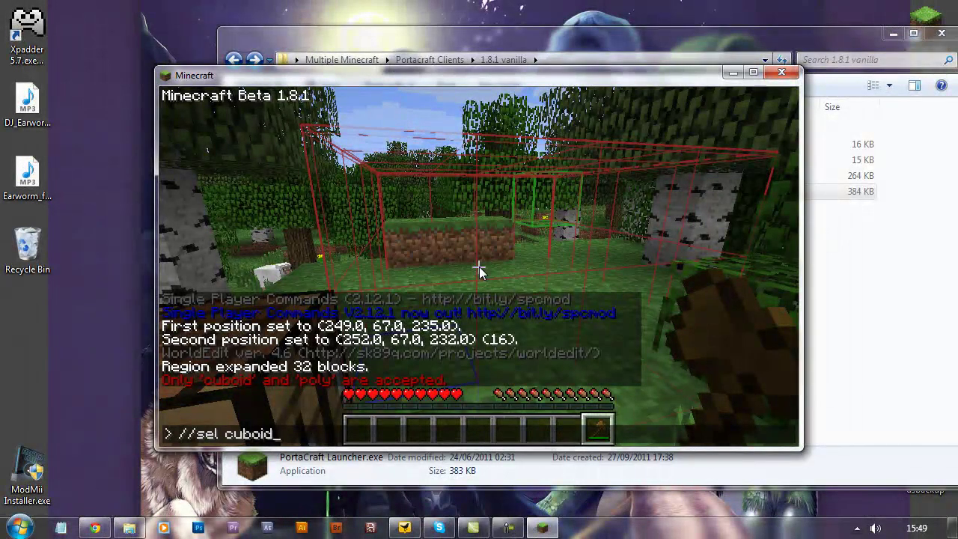
key("Return")
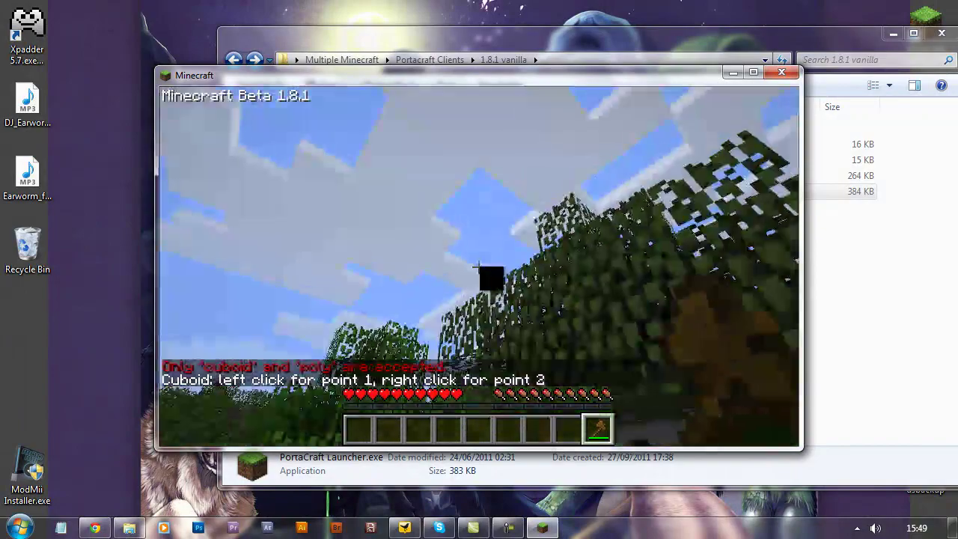